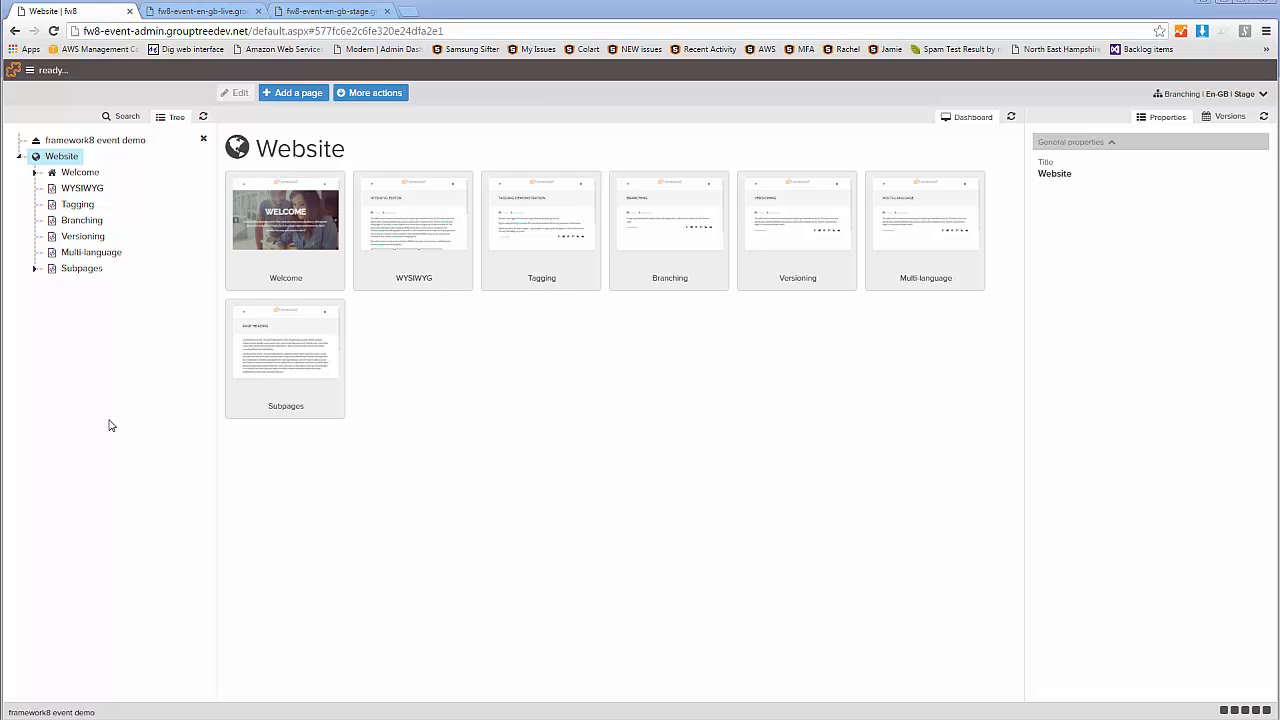
# Open the Branching page with the site tree collapsed, switch its active branch to Live and show its properties
pyautogui.click(202, 140)
pyautogui.click(474, 285)
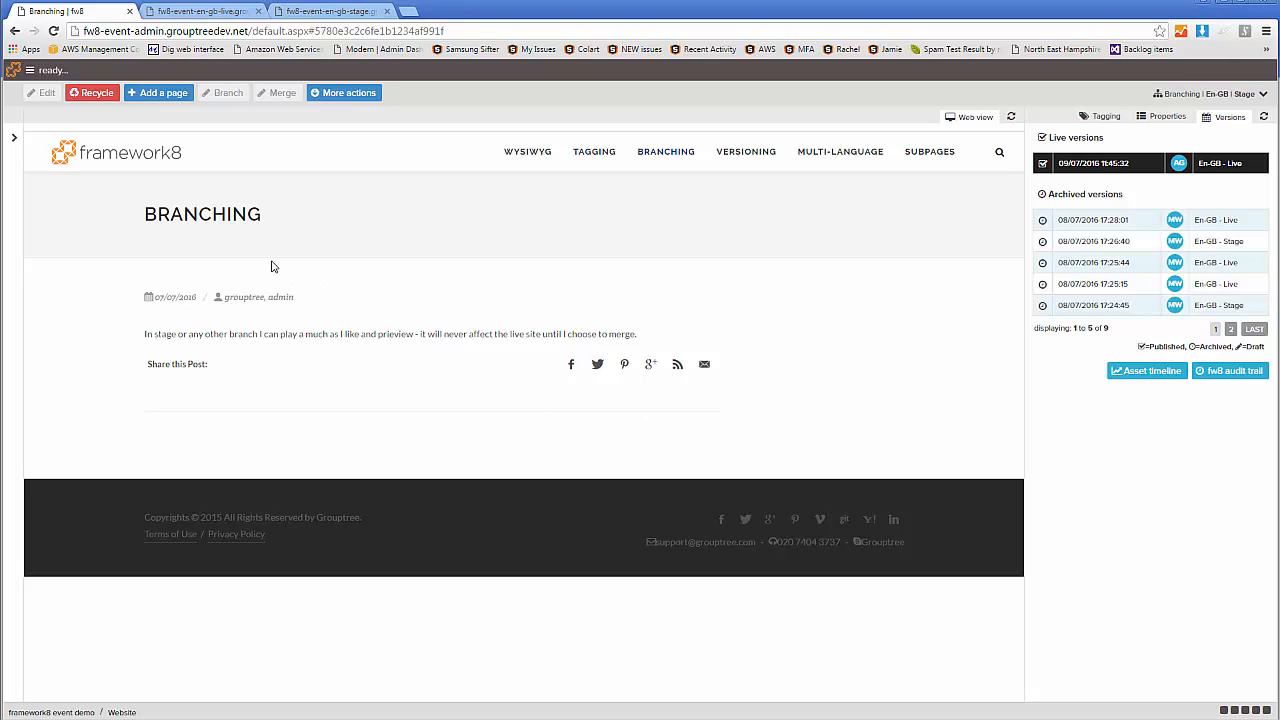
pyautogui.click(1218, 93)
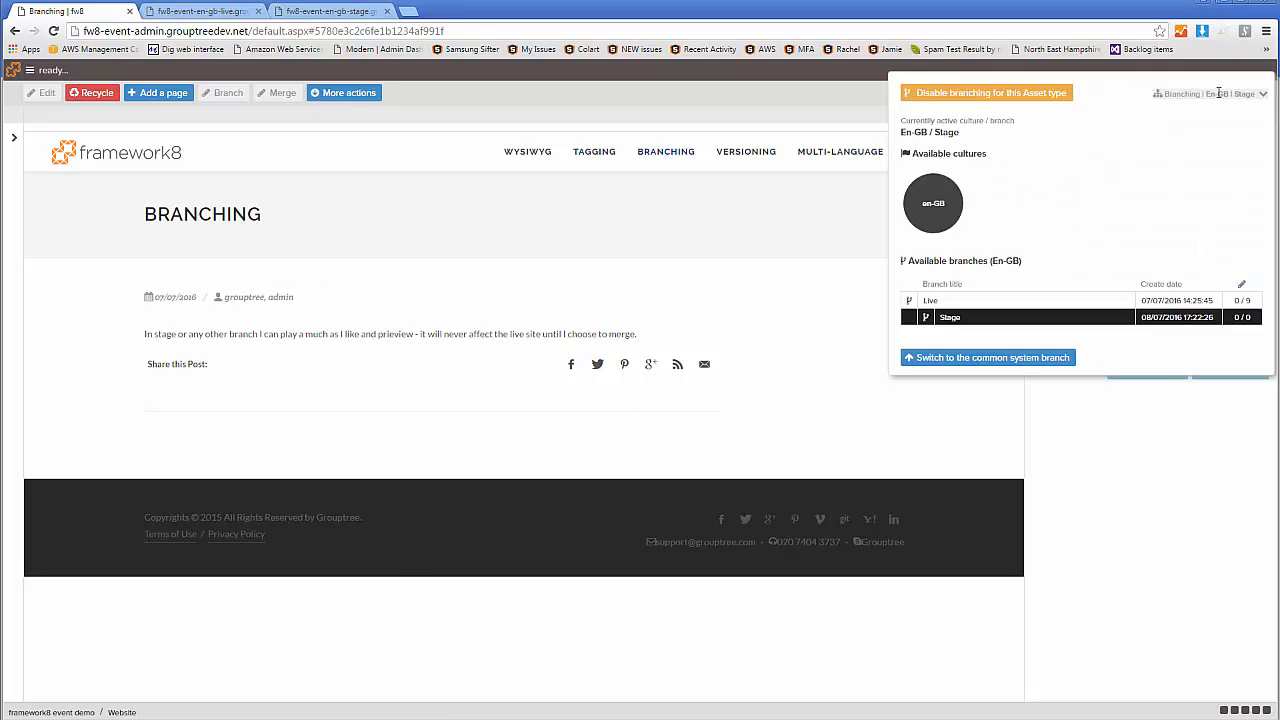
pyautogui.click(975, 304)
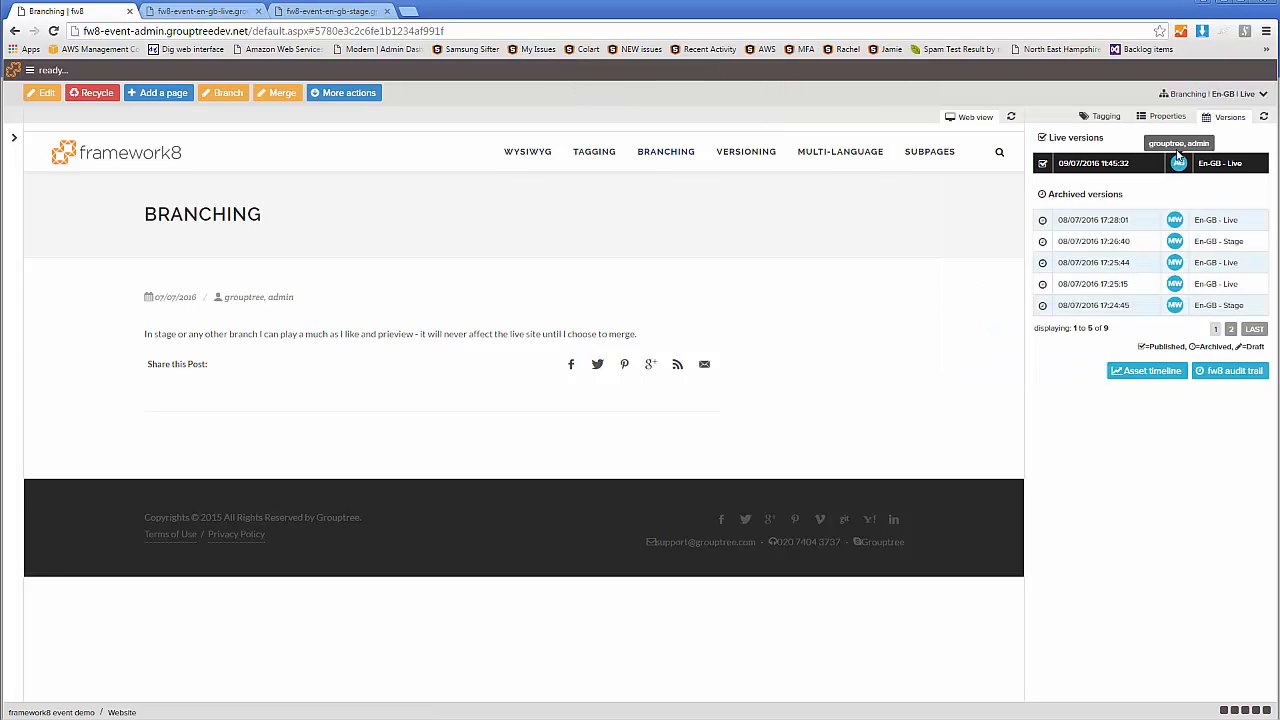
pyautogui.click(1162, 117)
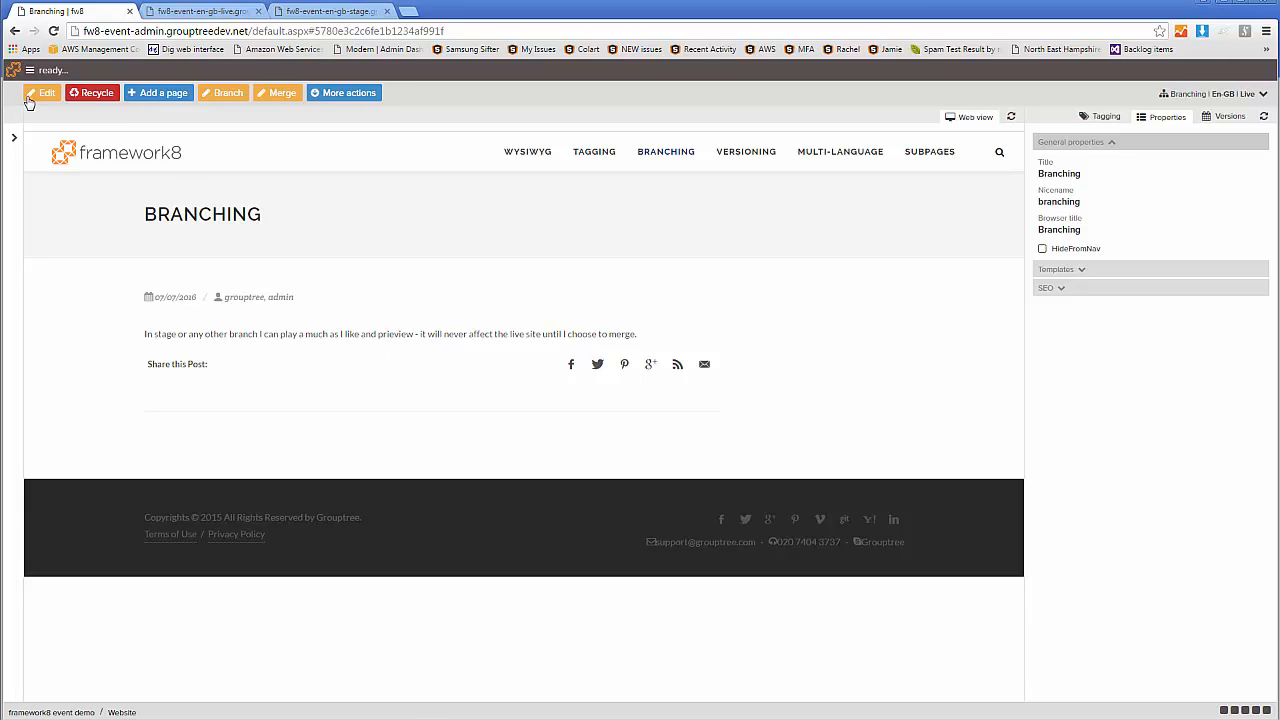
# Start editing the Branching page, add a new line below the body text and correct "prieview" to "preview"
pyautogui.click(44, 95)
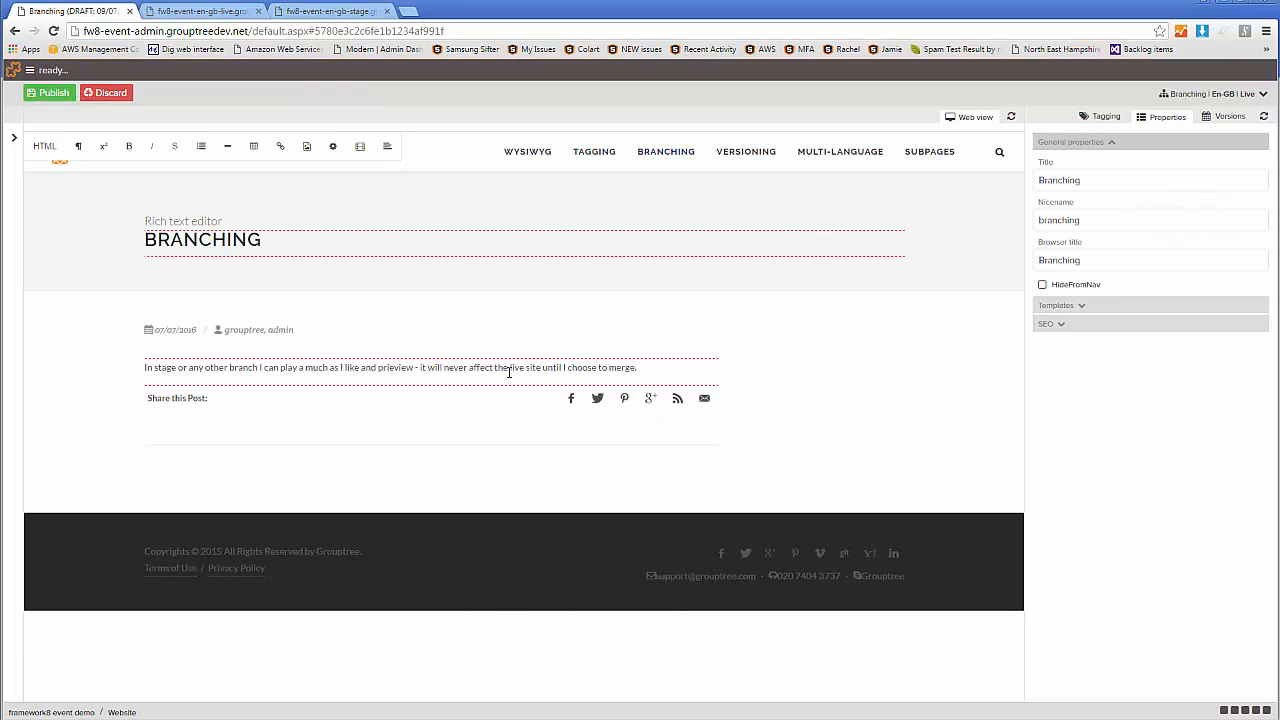
pyautogui.click(658, 367)
pyautogui.press('Return')
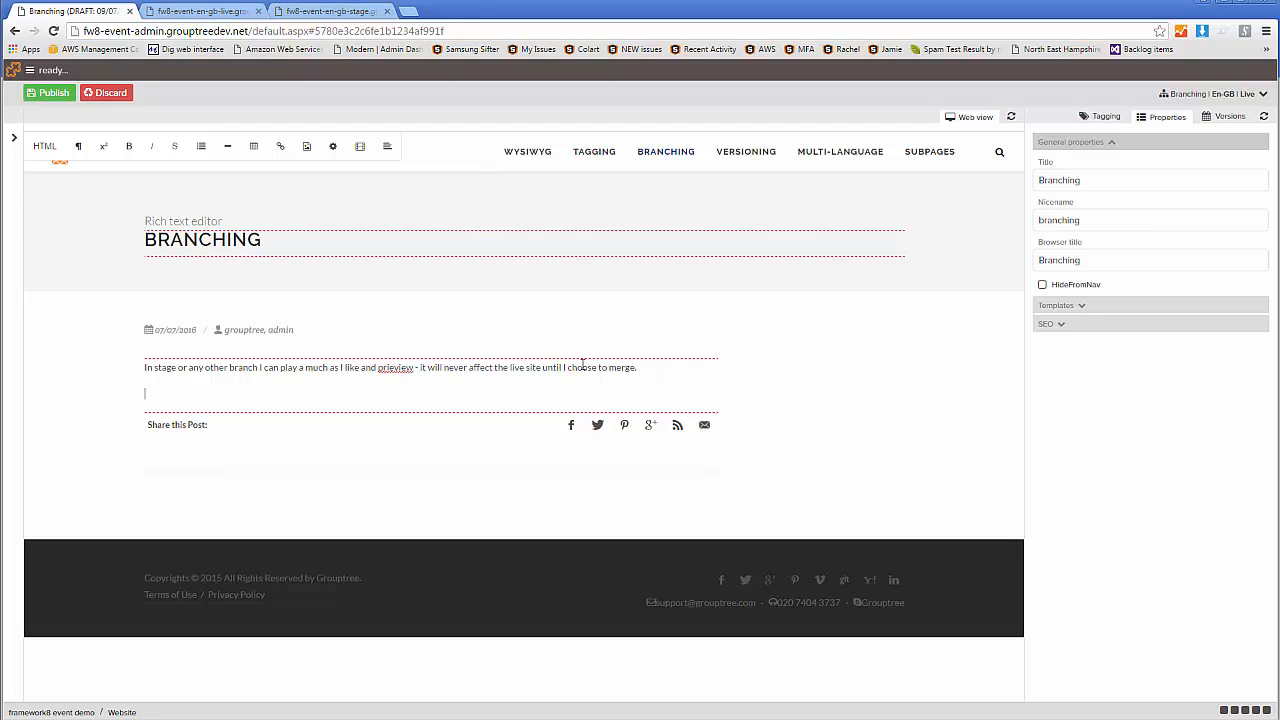
pyautogui.rightClick(395, 368)
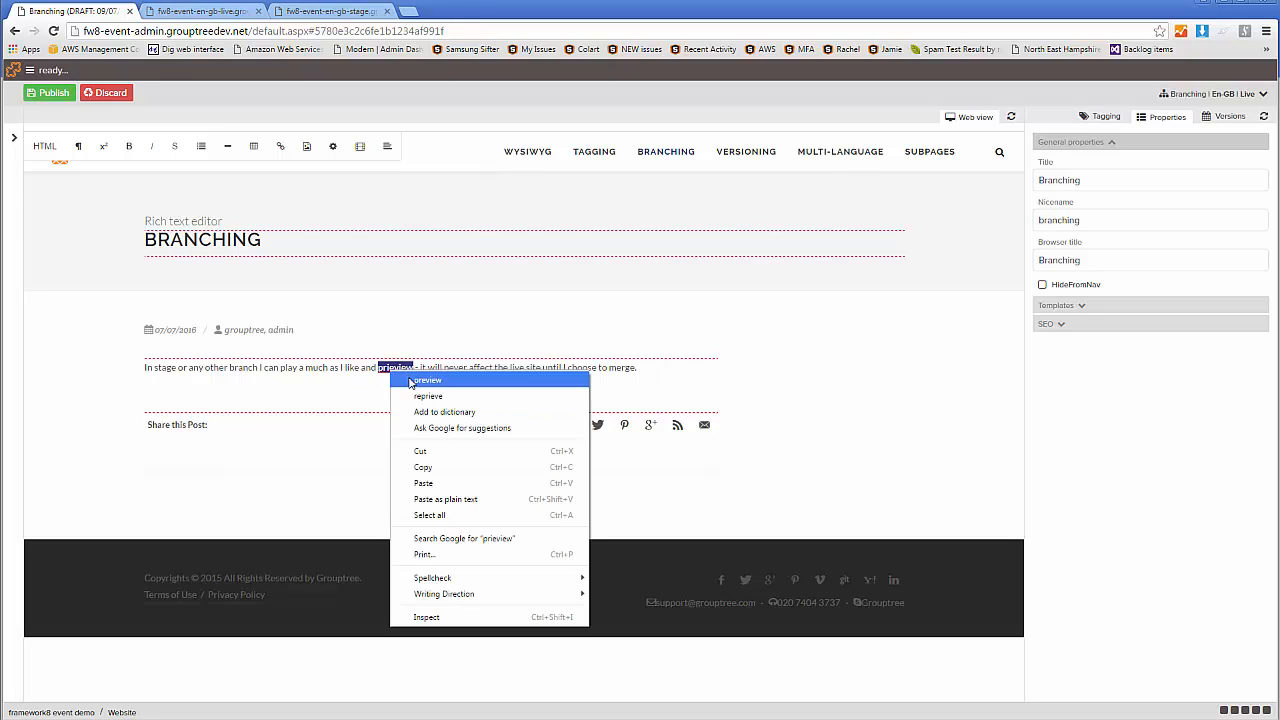
pyautogui.click(410, 380)
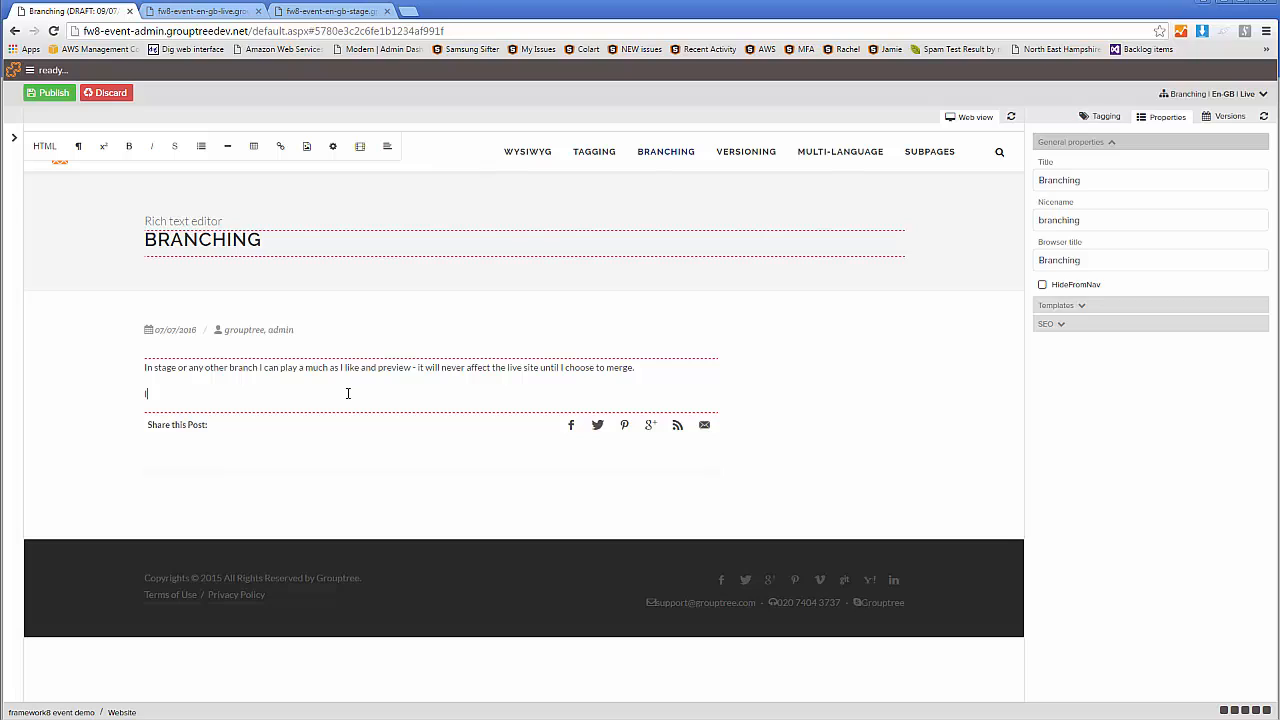
# Enter the sentence "Im editing in live." on the new line and publish the page
pyautogui.write('m ediin')
pyautogui.write('ting ')
pyautogui.write('in live.')
pyautogui.click(50, 93)
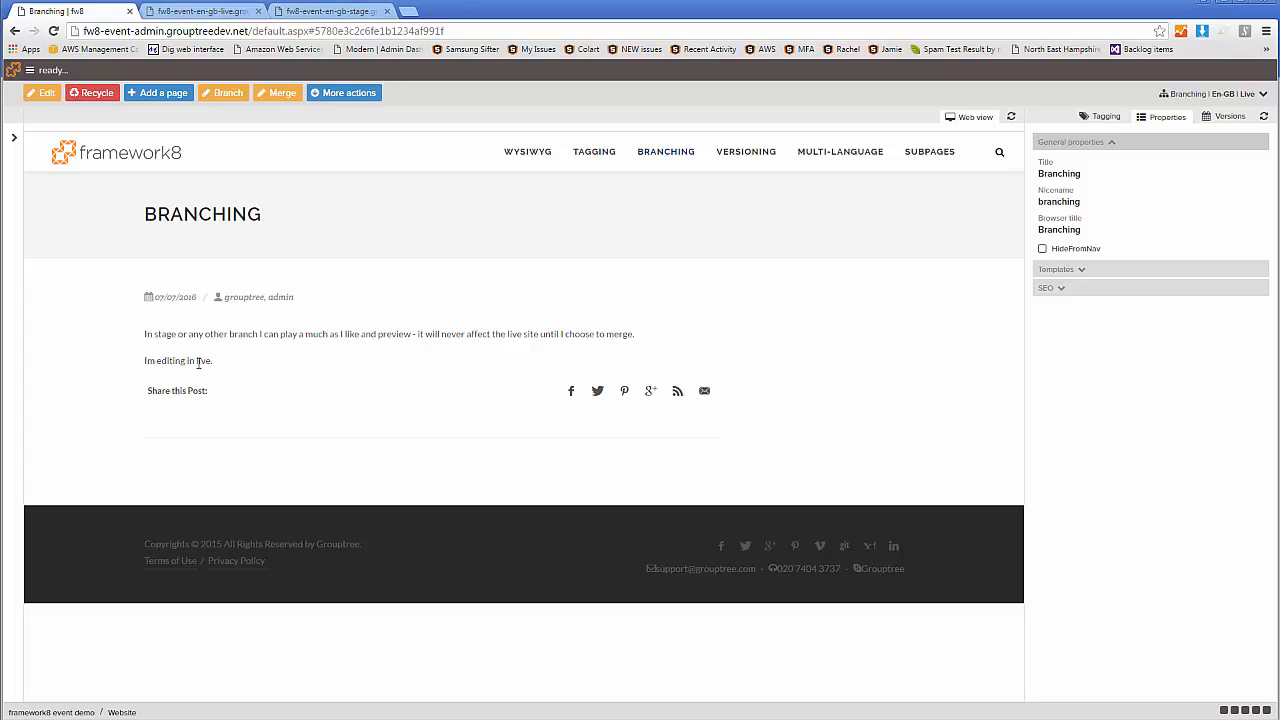
# Check the Branching page on the live site for the sentence just published
pyautogui.moveTo(212, 362); pyautogui.dragTo(144, 362)
pyautogui.click(205, 12)
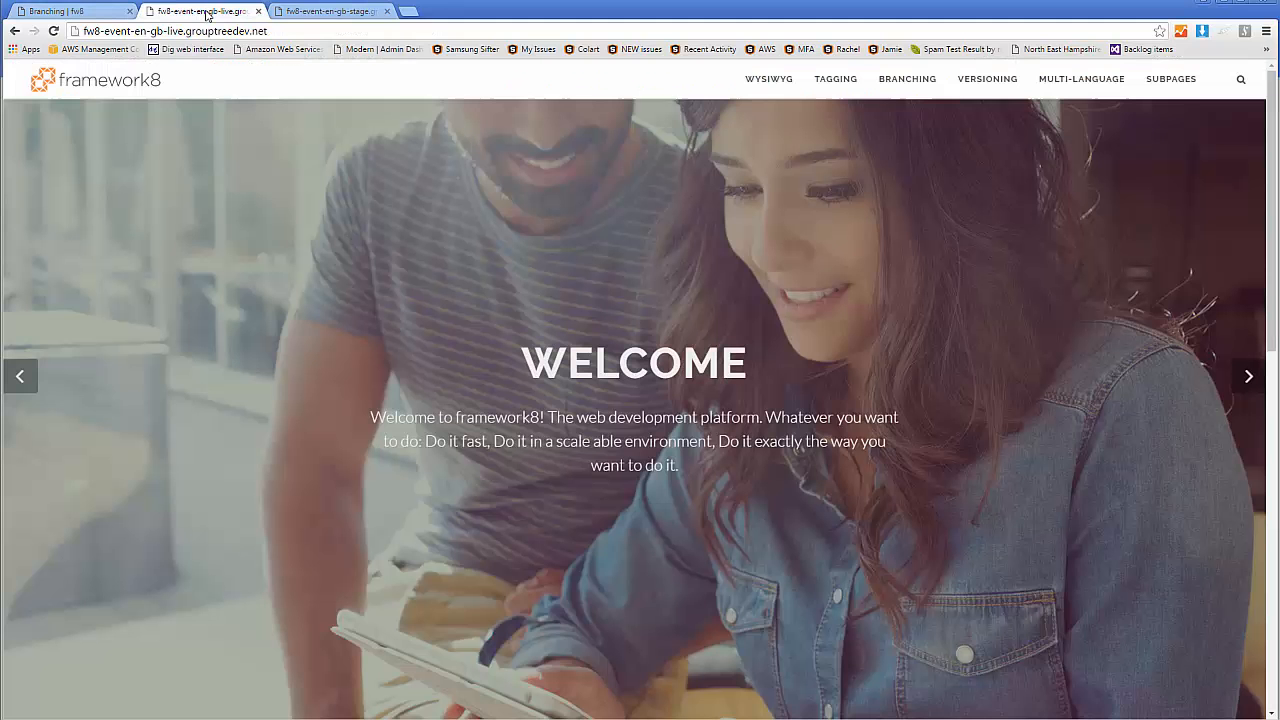
pyautogui.click(899, 89)
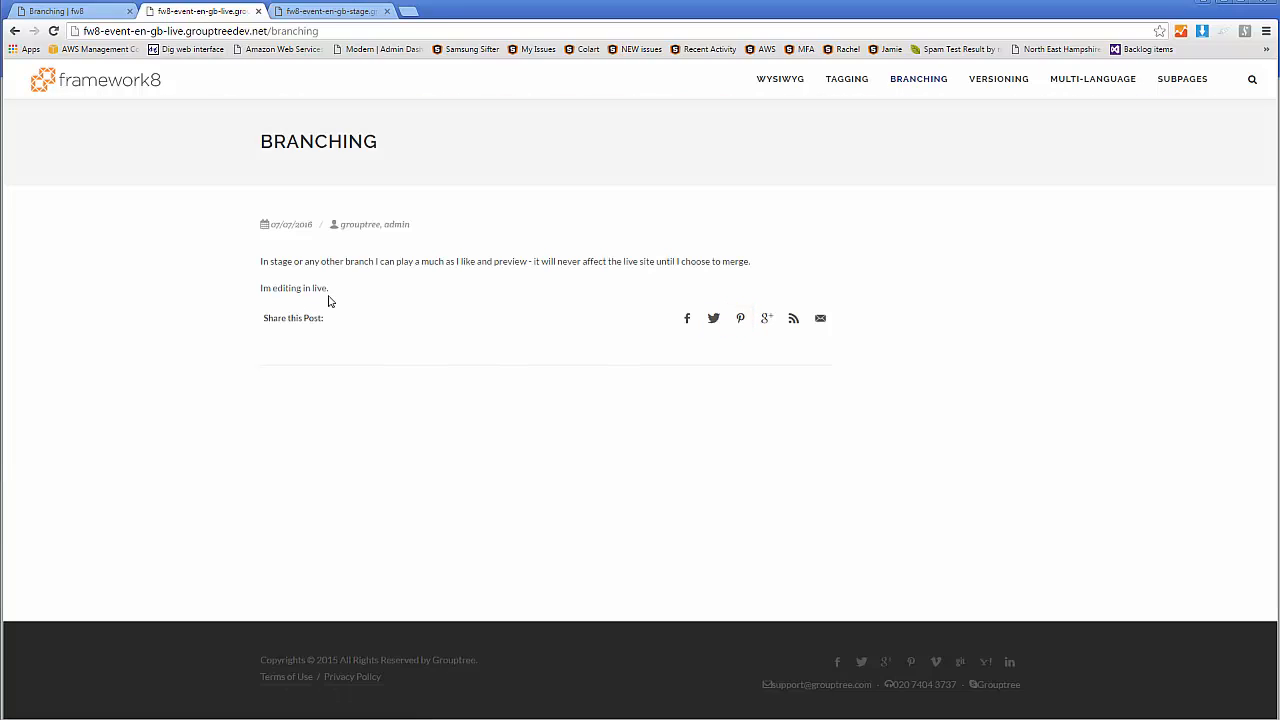
pyautogui.moveTo(334, 292); pyautogui.dragTo(260, 290)
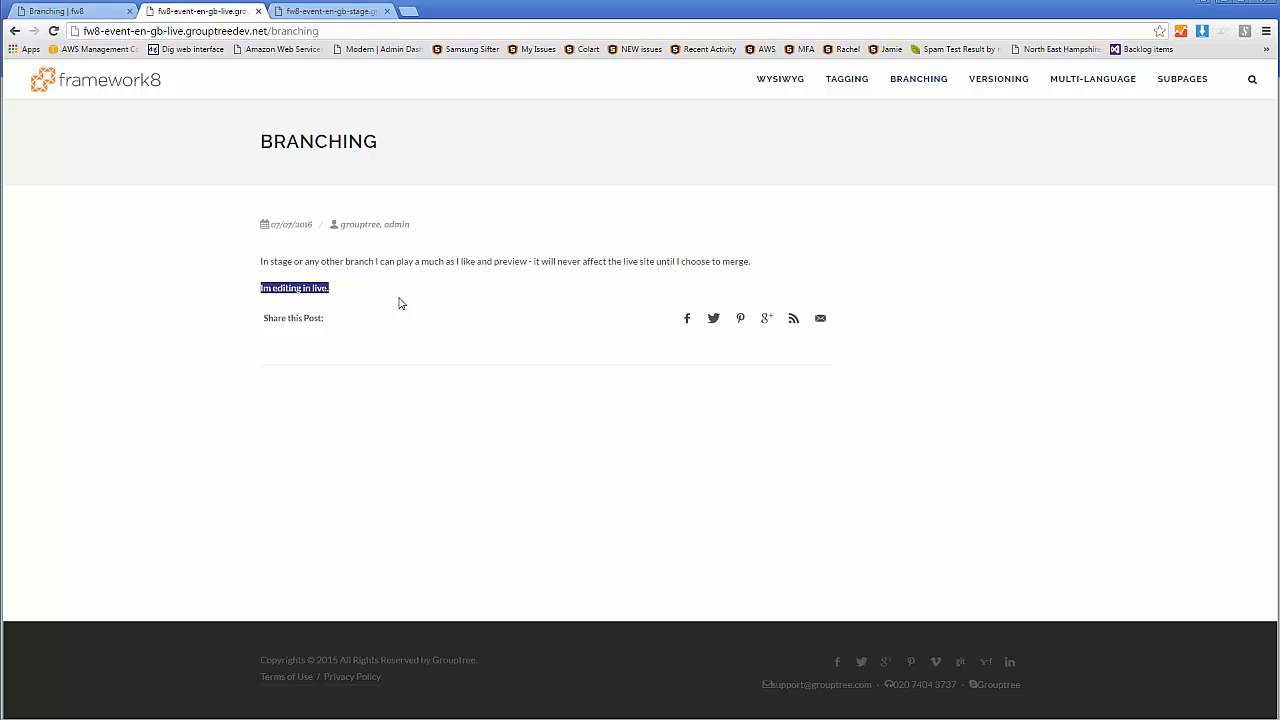
pyautogui.click(392, 271)
# Check the Branching page on the stage site for the same sentence
pyautogui.click(330, 11)
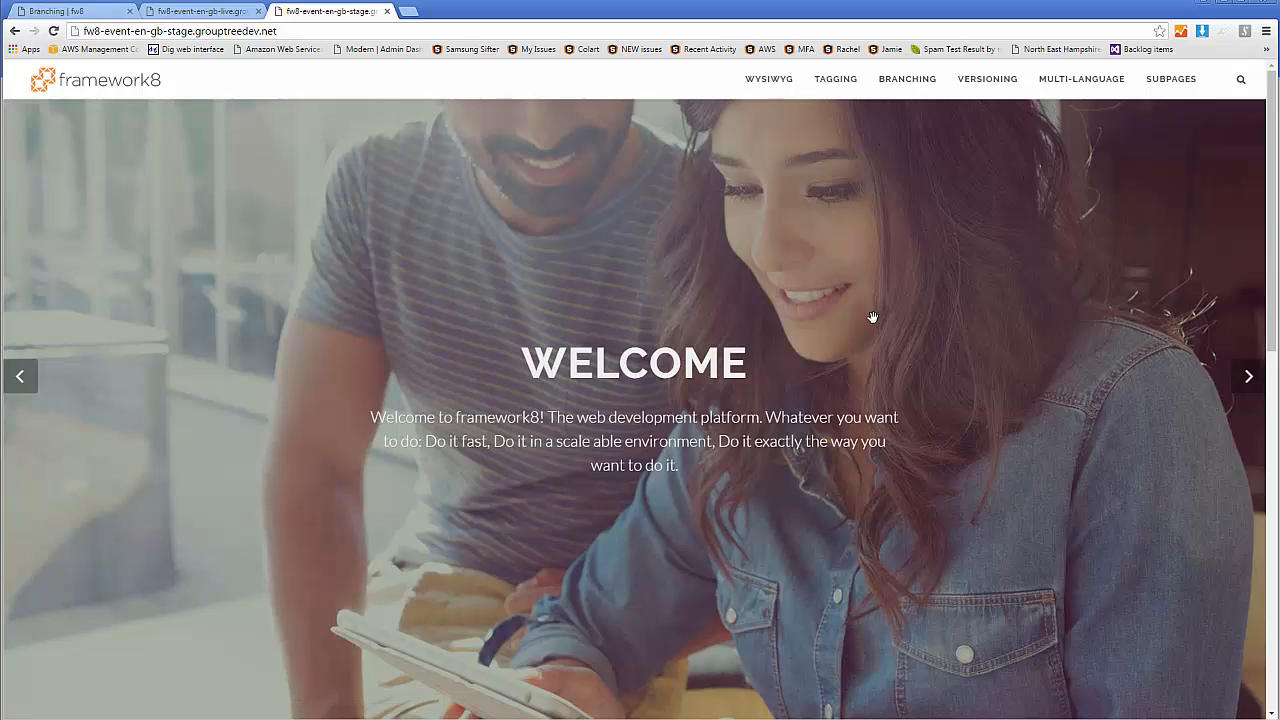
pyautogui.click(908, 82)
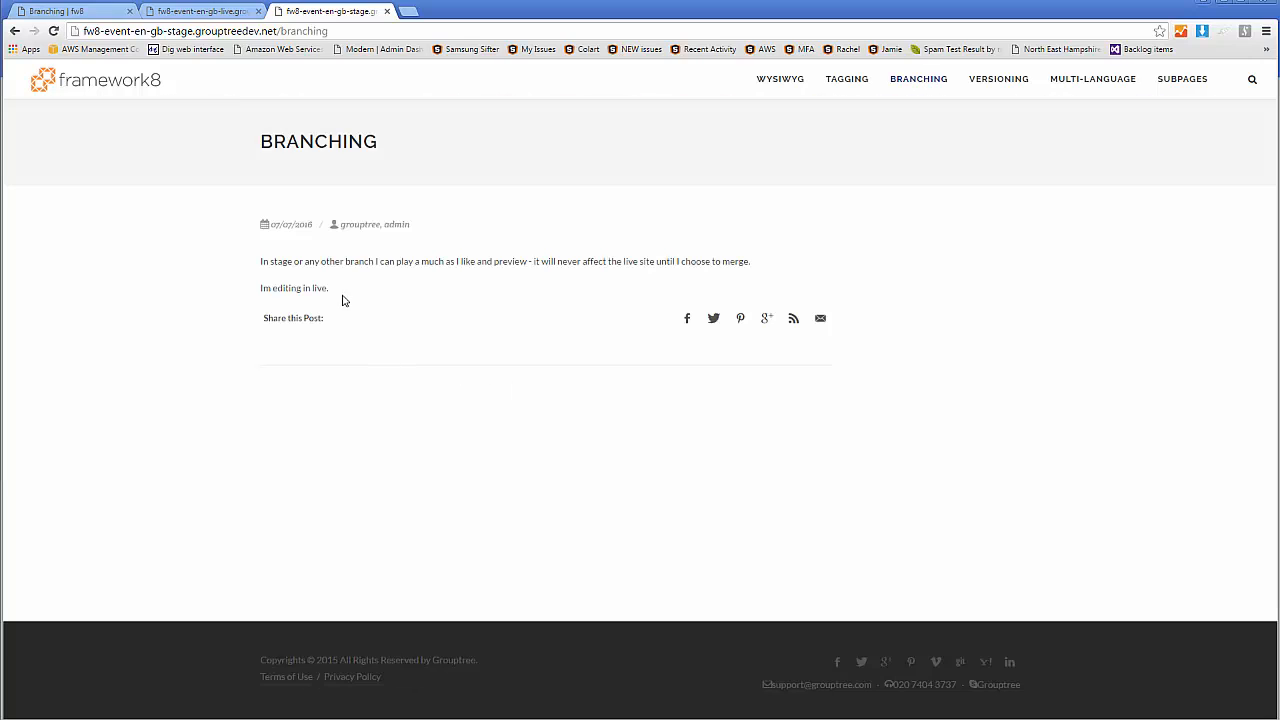
pyautogui.tripleClick(346, 290)
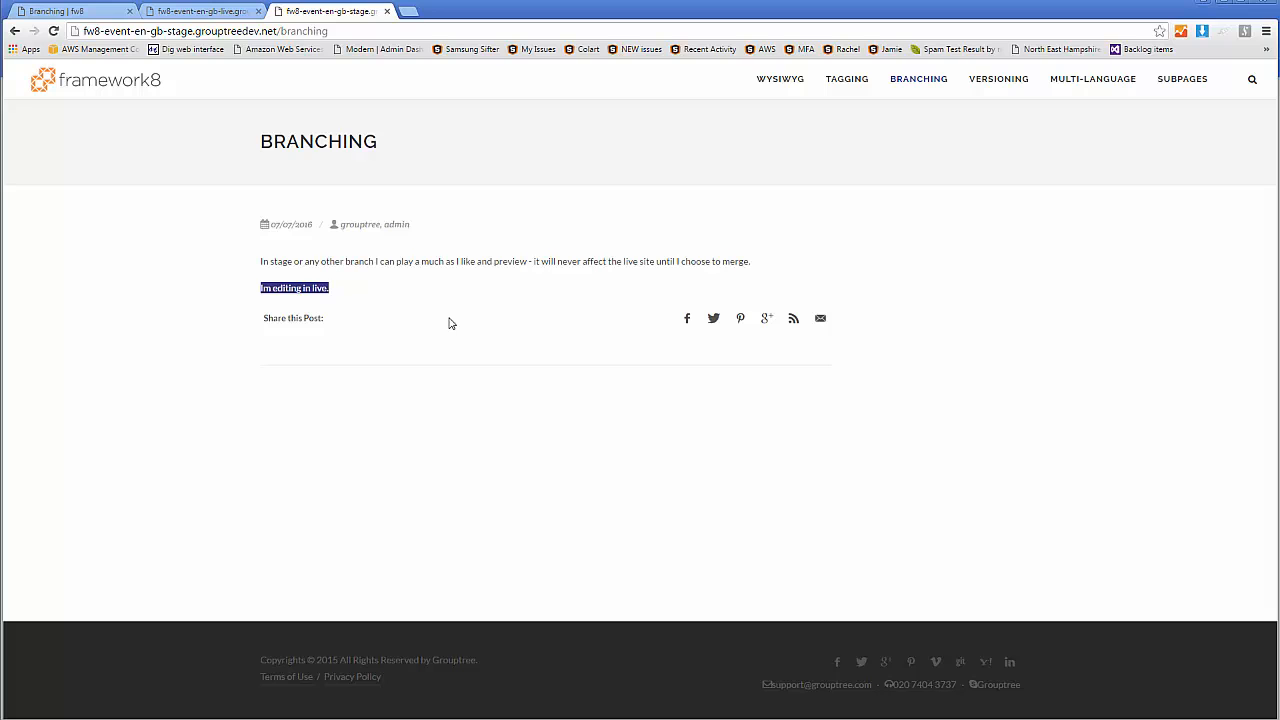
# Return to the admin site and open the Branching component
pyautogui.click(100, 12)
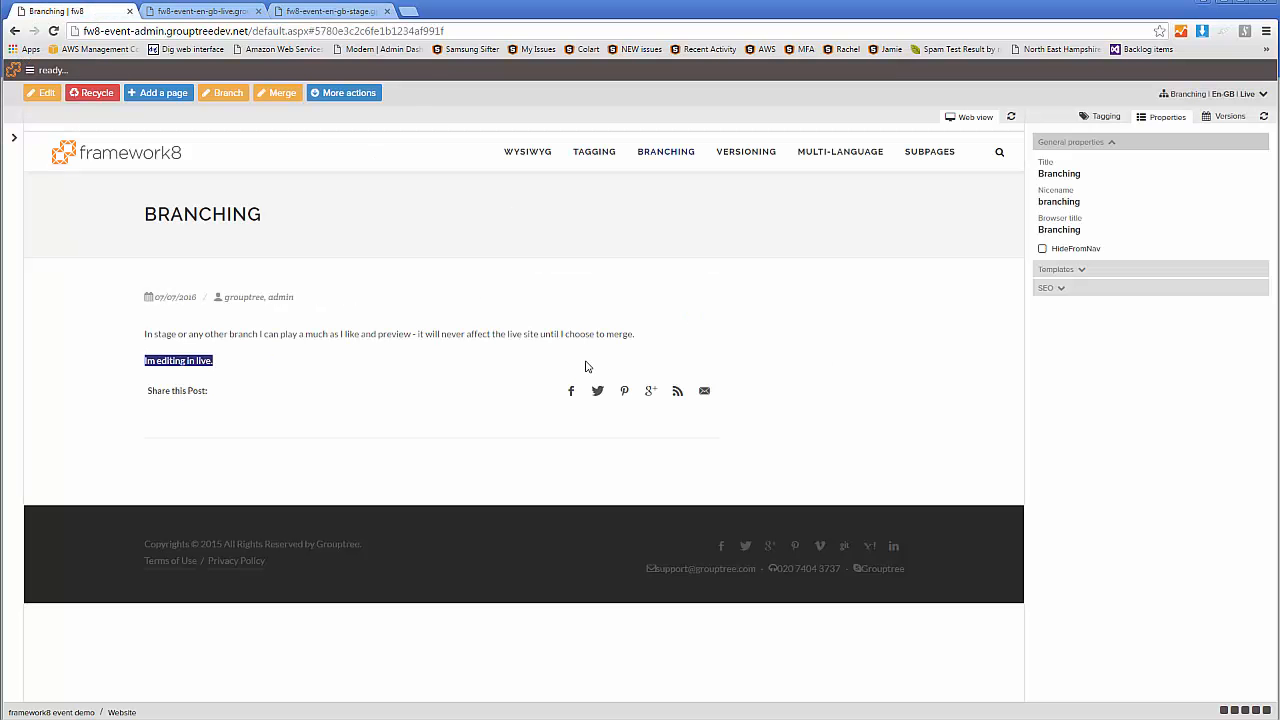
pyautogui.click(304, 72)
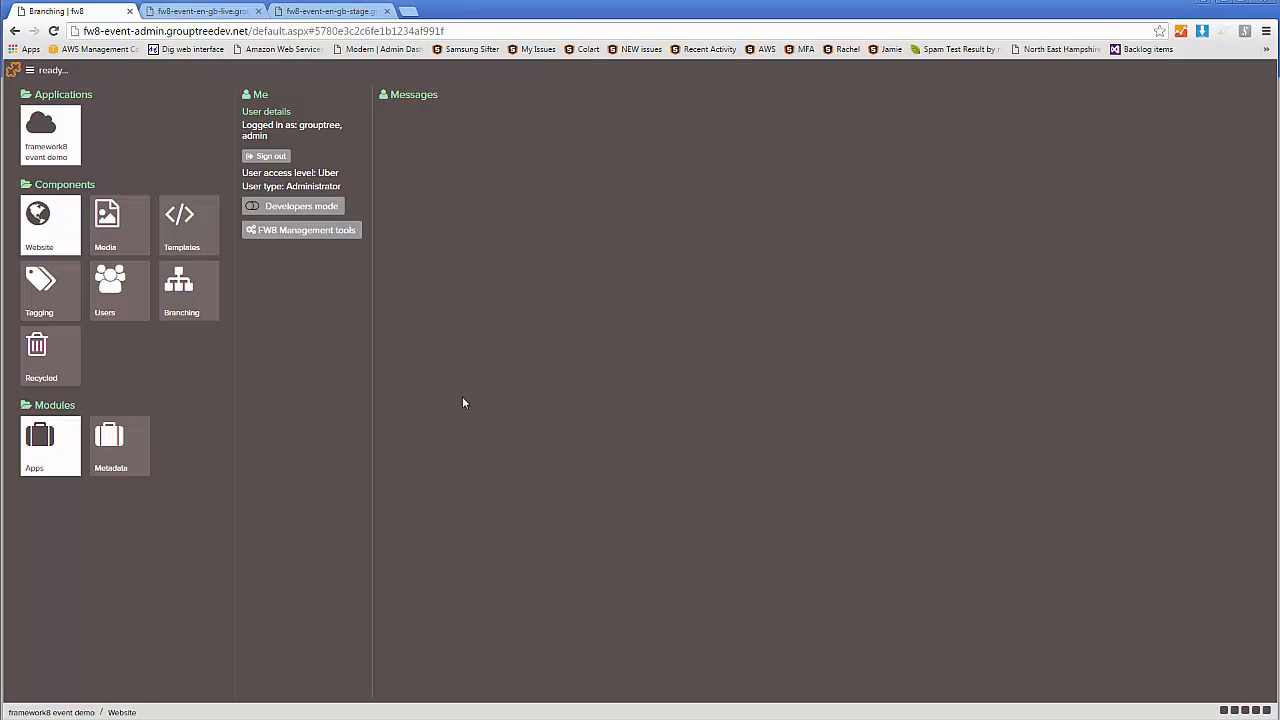
pyautogui.click(628, 406)
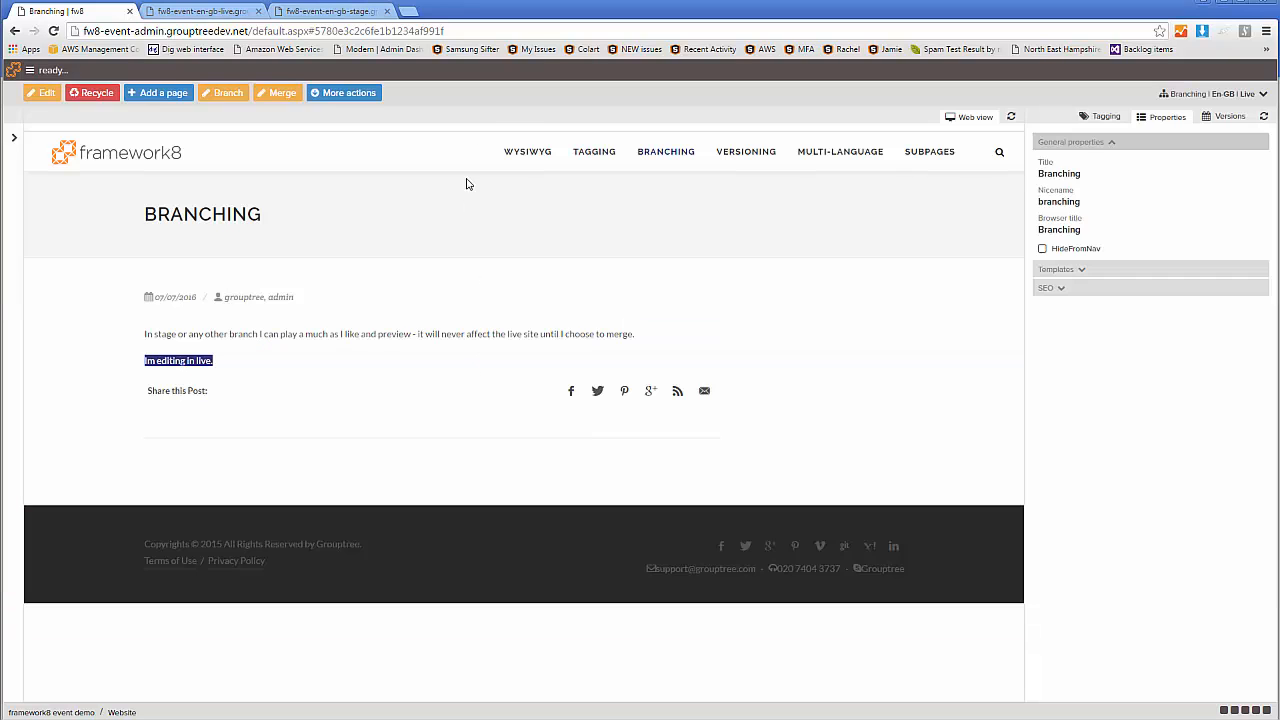
pyautogui.click(604, 76)
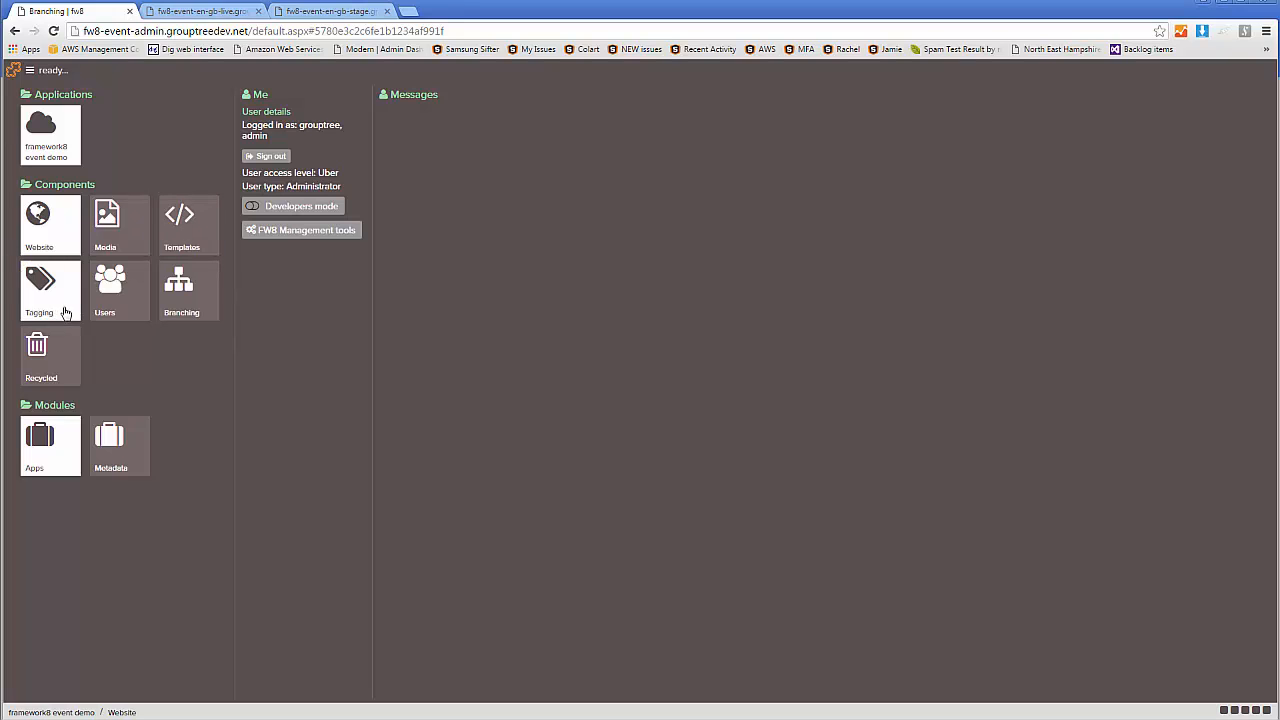
pyautogui.click(190, 305)
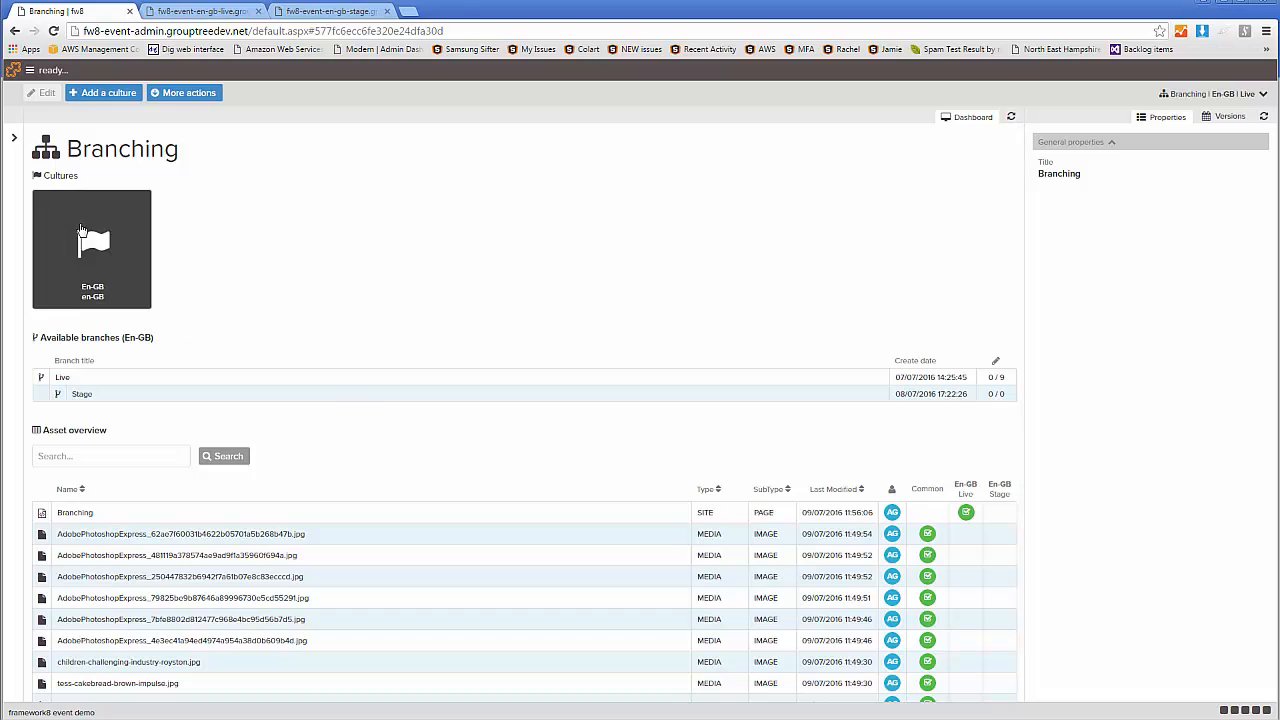
# Show the full branch tree under En-GB and examine the asset overviews of Branching, En-GB and Live
pyautogui.click(15, 204)
pyautogui.click(204, 139)
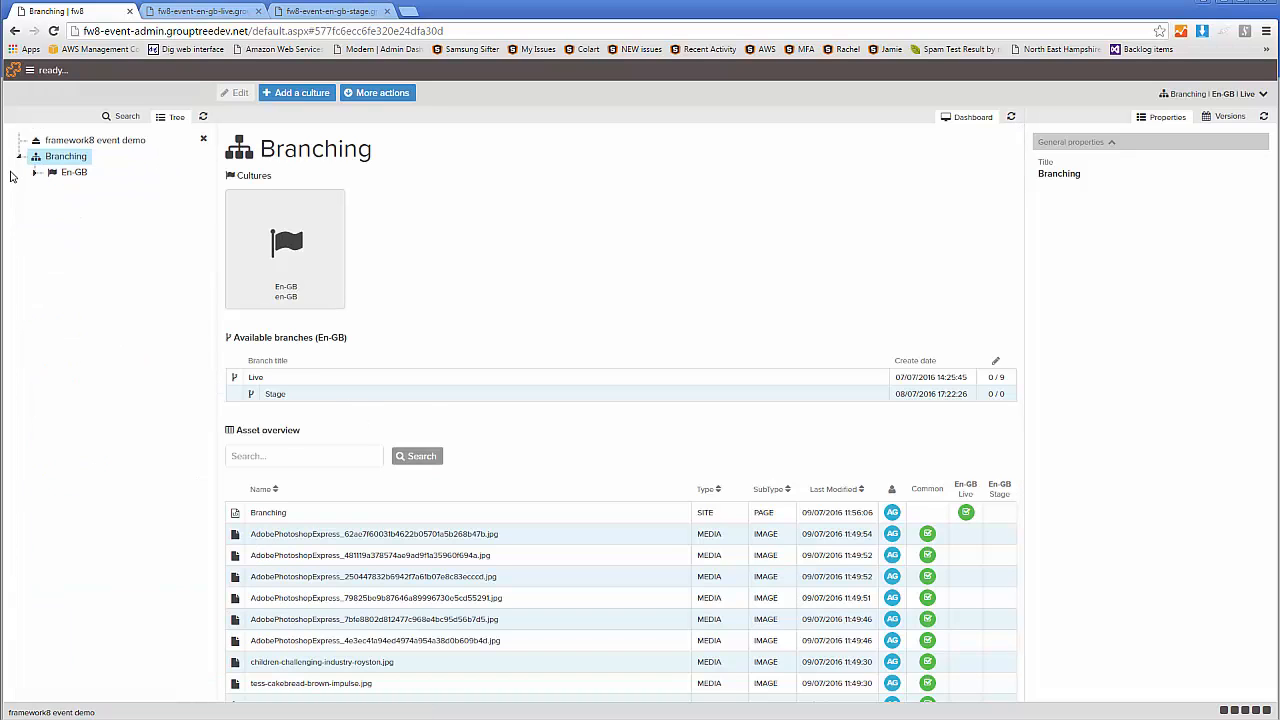
pyautogui.click(35, 172)
pyautogui.click(51, 189)
pyautogui.scroll(-1, 437, 545)
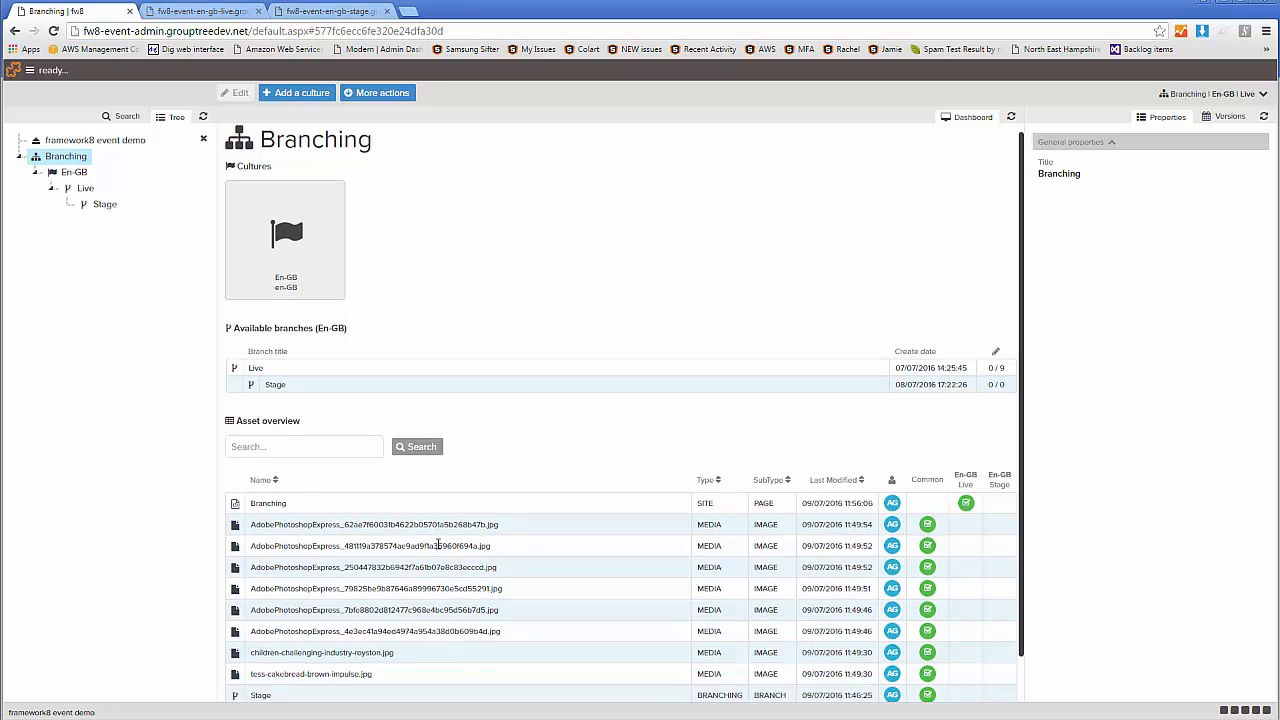
pyautogui.scroll(1, 437, 545)
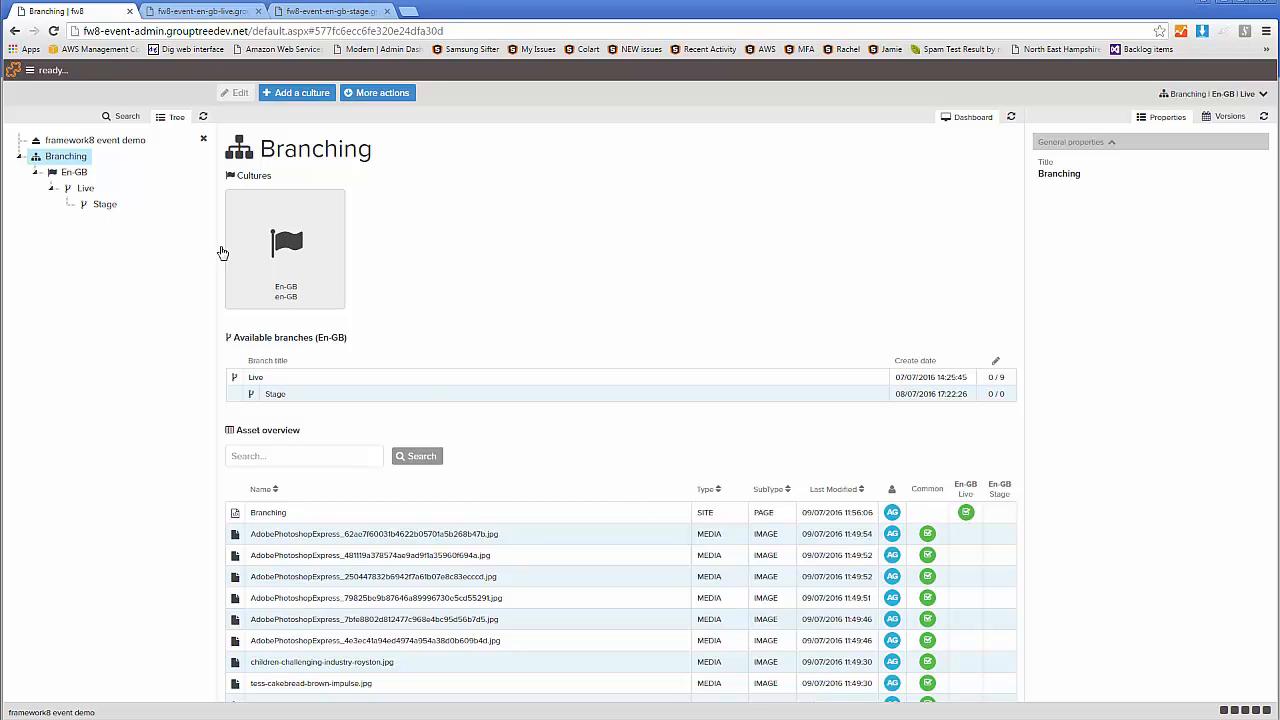
pyautogui.click(78, 190)
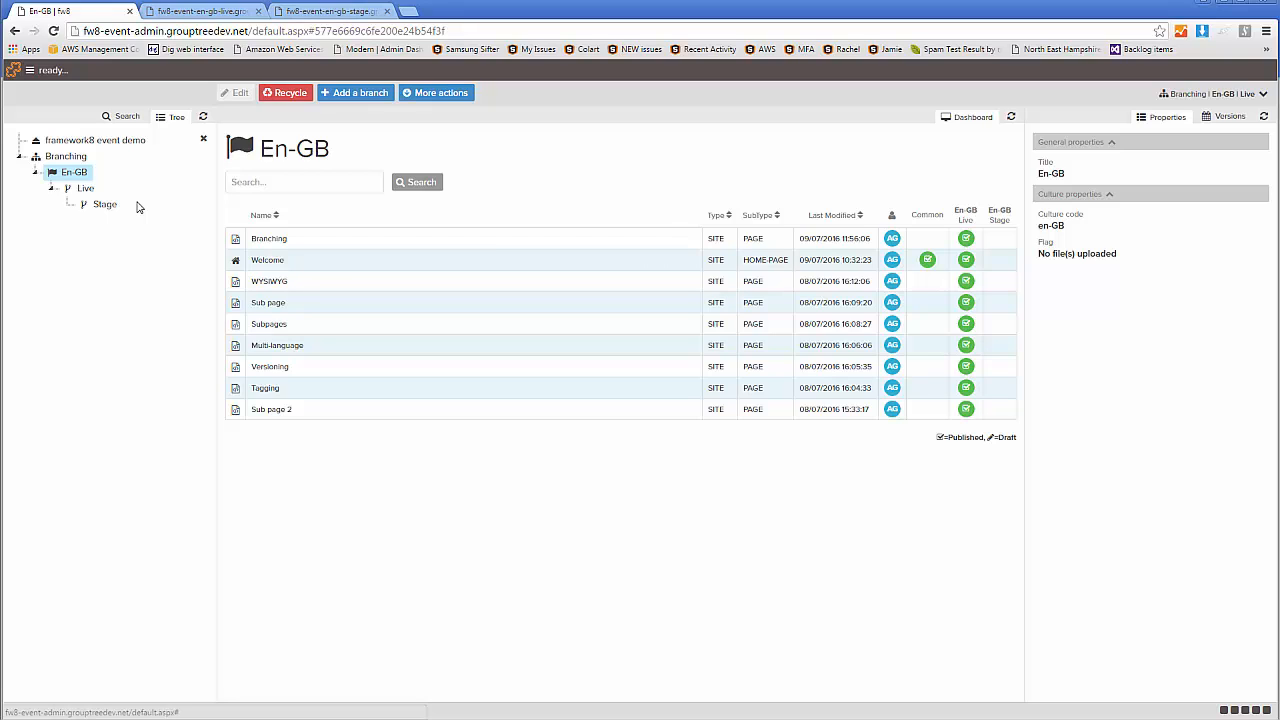
pyautogui.click(84, 190)
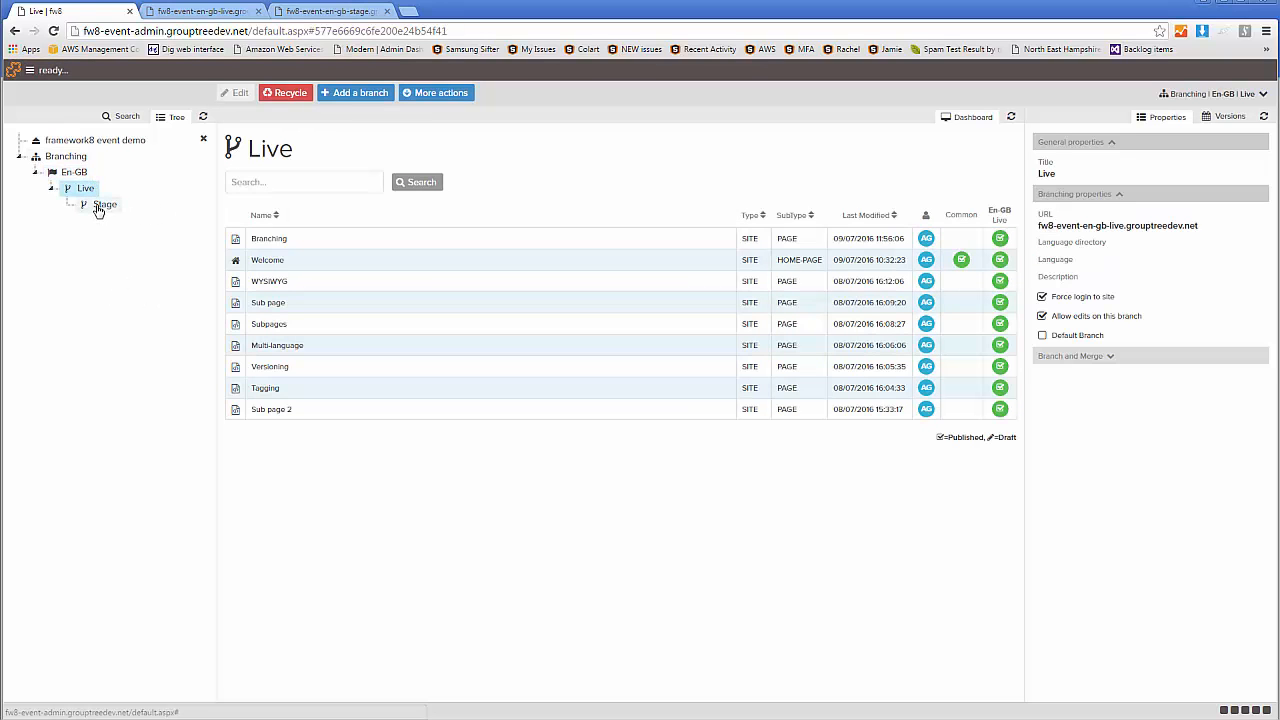
# Add a branch beneath Stage, reveal it in the branch tree and title it "Dev"
pyautogui.click(98, 206)
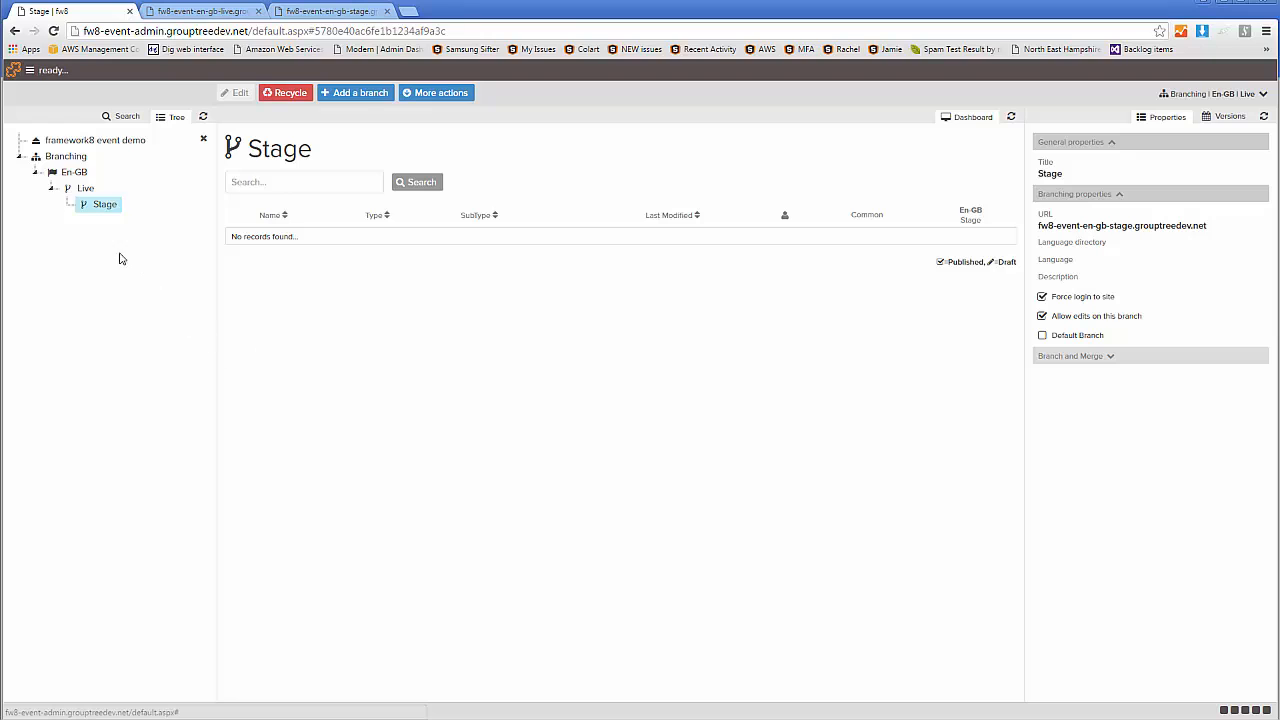
pyautogui.click(364, 94)
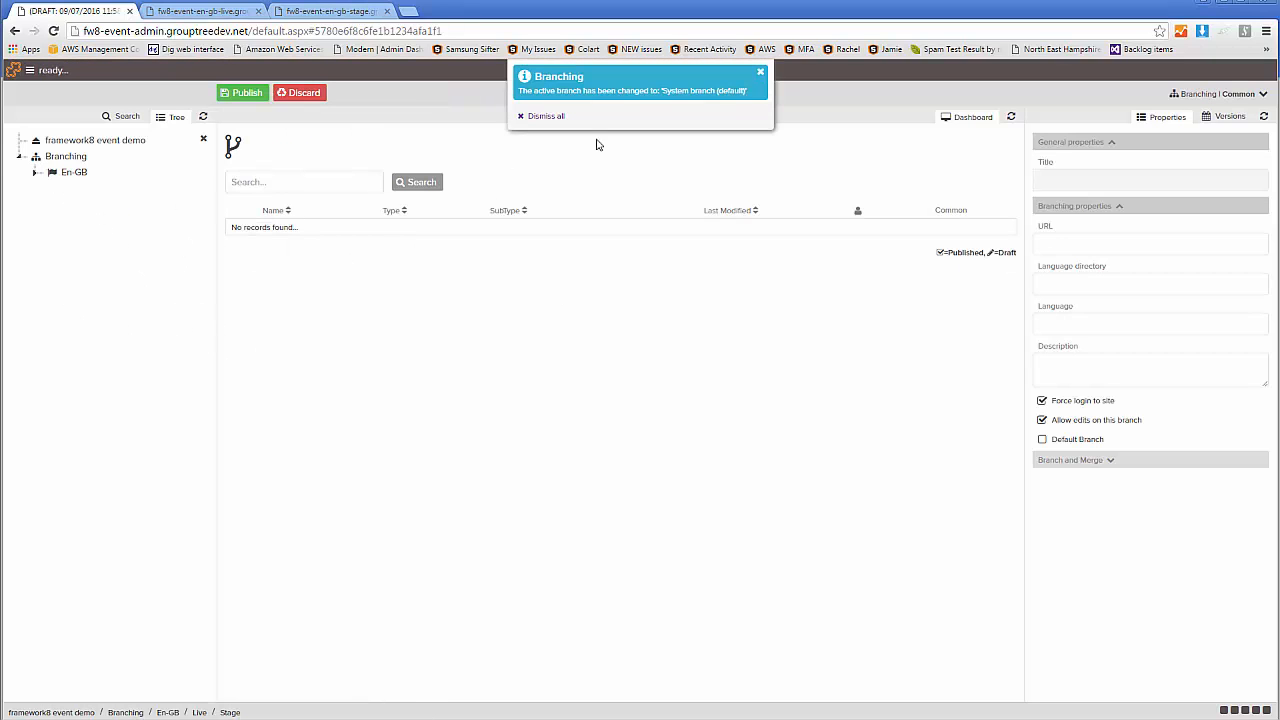
pyautogui.click(546, 117)
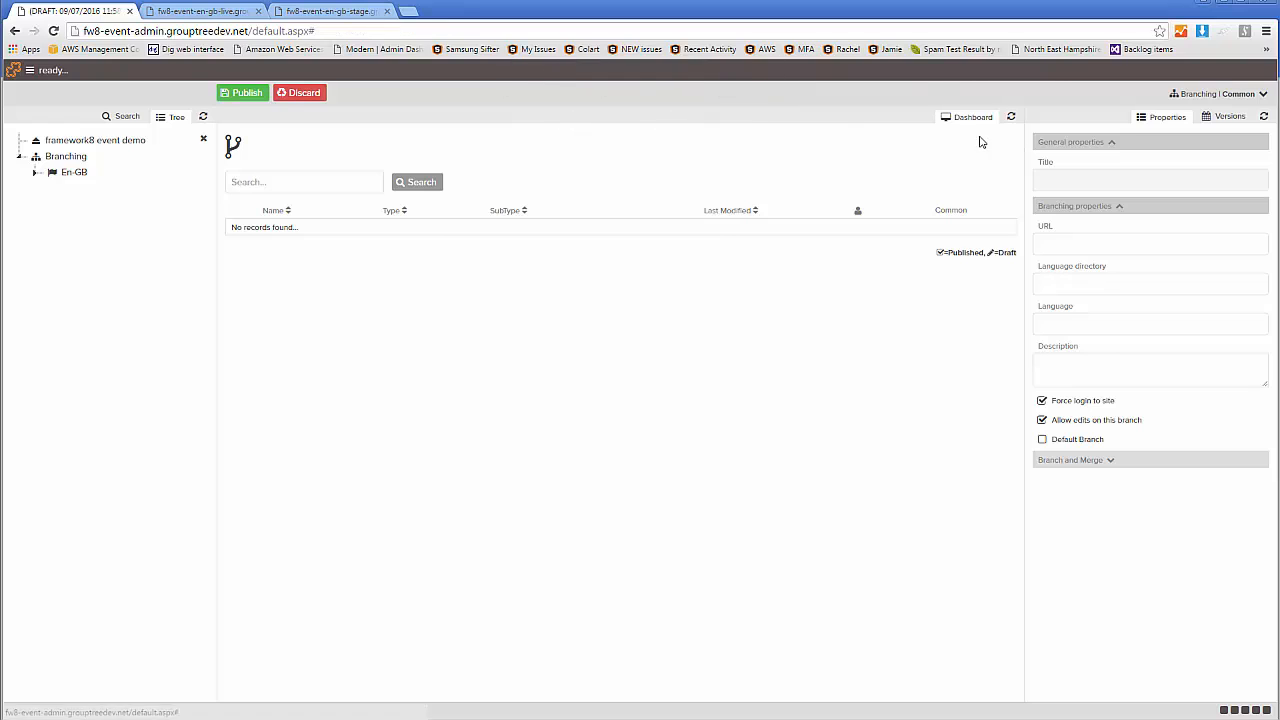
pyautogui.click(35, 174)
pyautogui.click(52, 189)
pyautogui.click(67, 205)
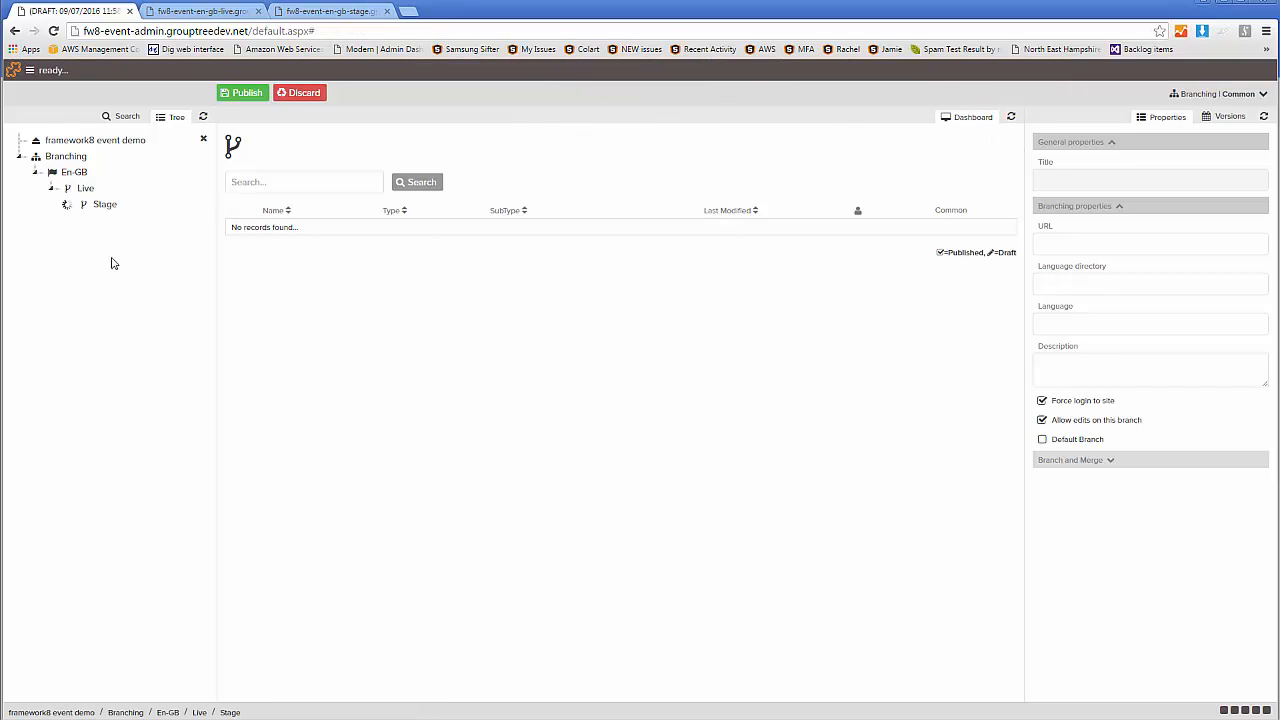
pyautogui.click(127, 224)
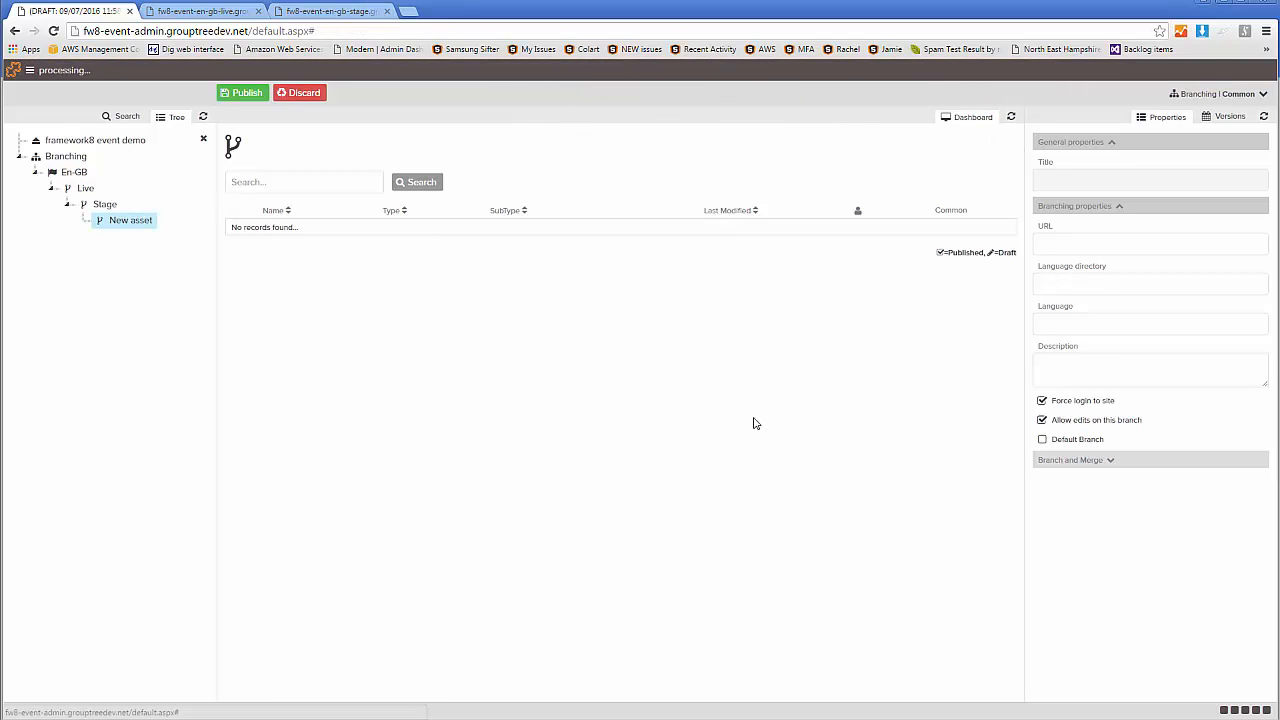
pyautogui.click(120, 228)
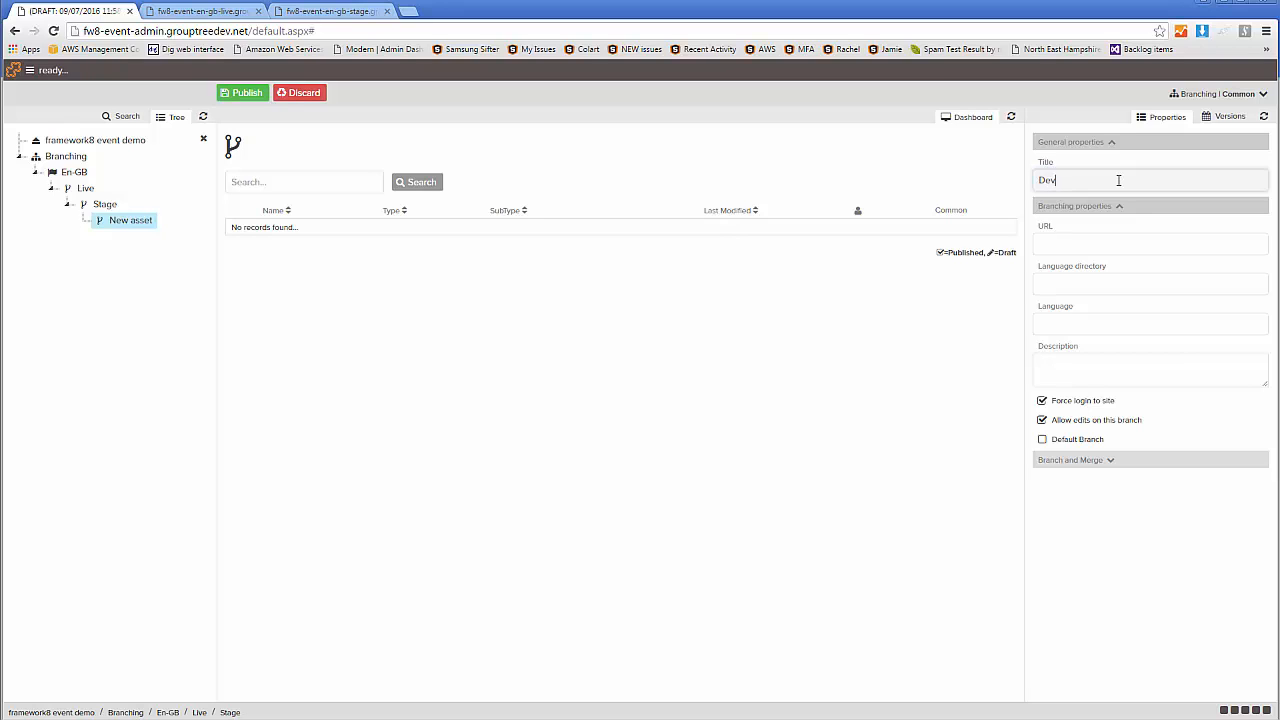
# Copy the Stage branch's URL, fw8-event-en-gb-stage.grouptreedev.net, into the new Dev branch's URL
pyautogui.click(105, 205)
pyautogui.moveTo(1210, 227); pyautogui.dragTo(1040, 226)
pyautogui.moveTo(1210, 227); pyautogui.dragTo(1040, 228)
pyautogui.hotkey('ctrl', 'c')
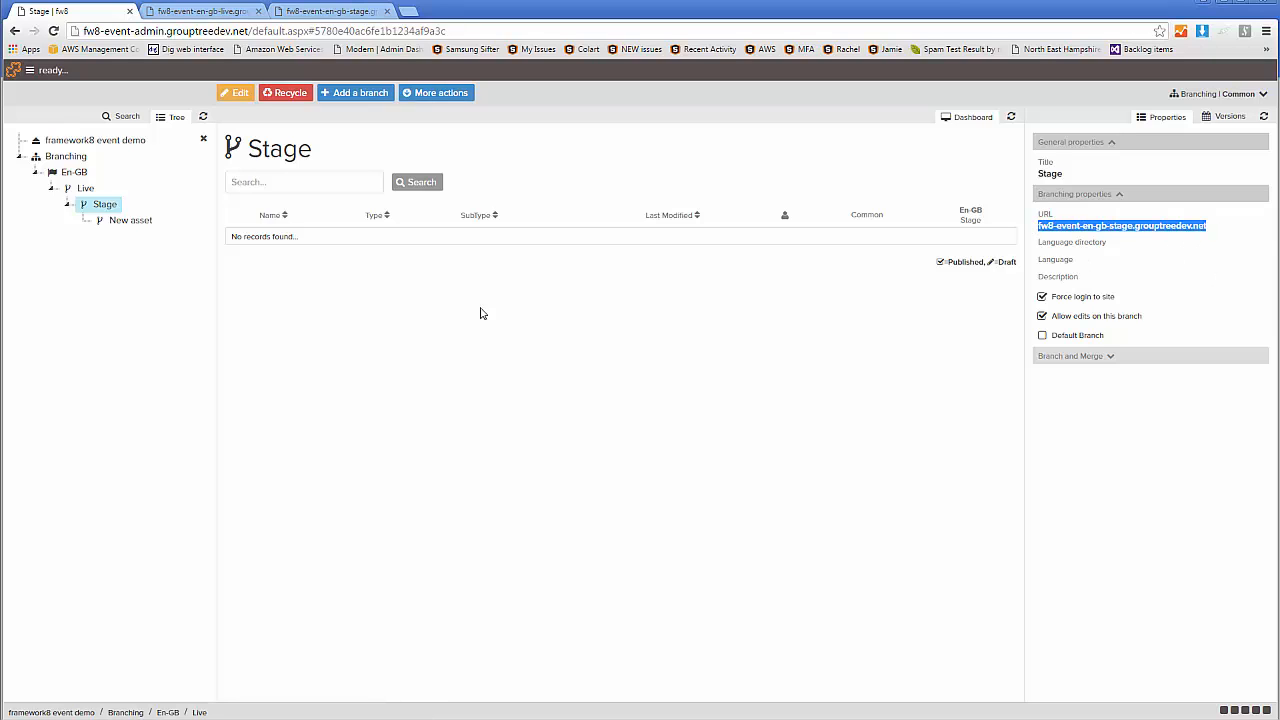
pyautogui.click(148, 219)
pyautogui.hotkey('ctrl', 'v')
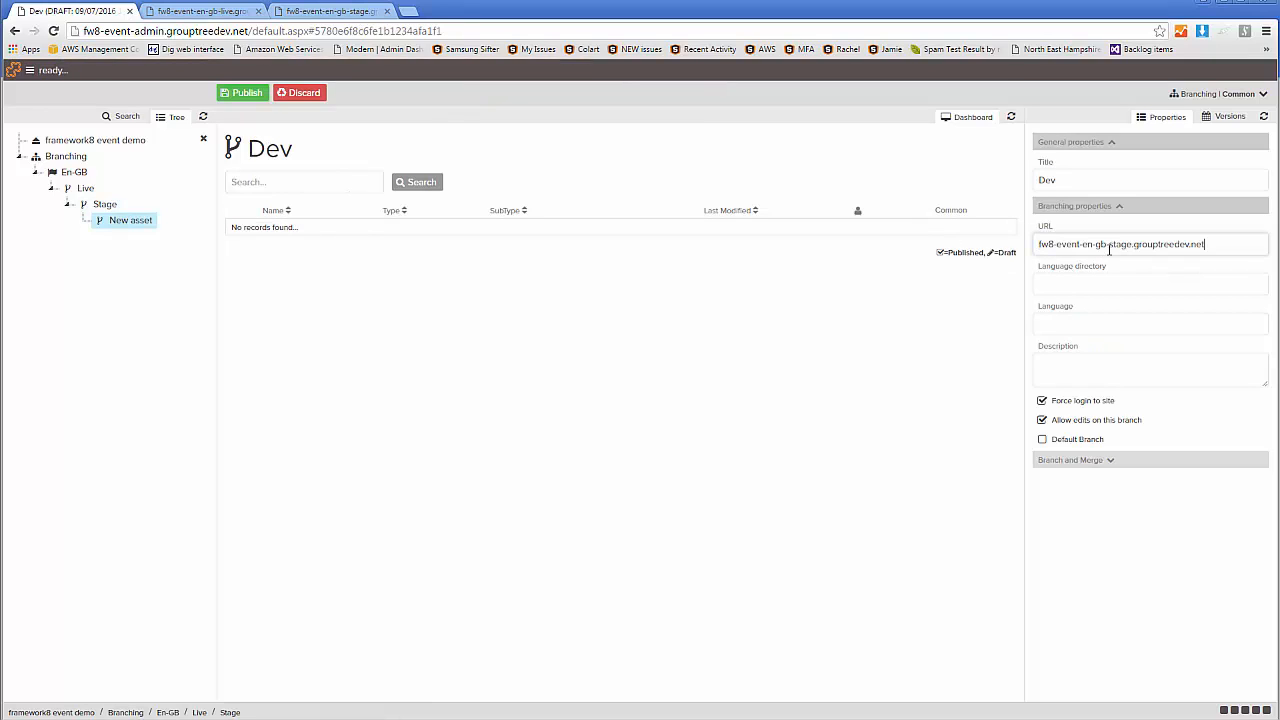
# Change the Dev branch's URL to fw8-event-en-gb-dev.grouptreedev.net and publish the branch
pyautogui.moveTo(1133, 245); pyautogui.dragTo(1112, 245)
pyautogui.write('dev')
pyautogui.click(250, 97)
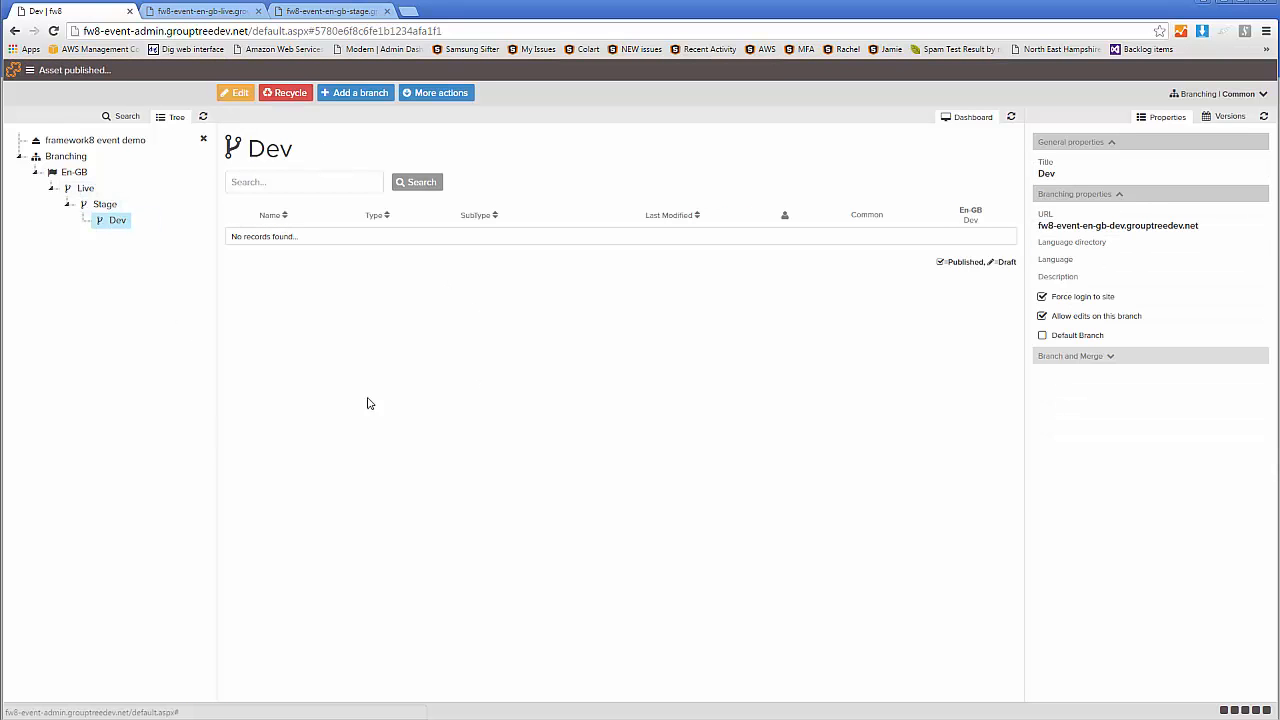
# Examine the available En-GB branches in the branch selector
pyautogui.click(1197, 95)
pyautogui.click(923, 219)
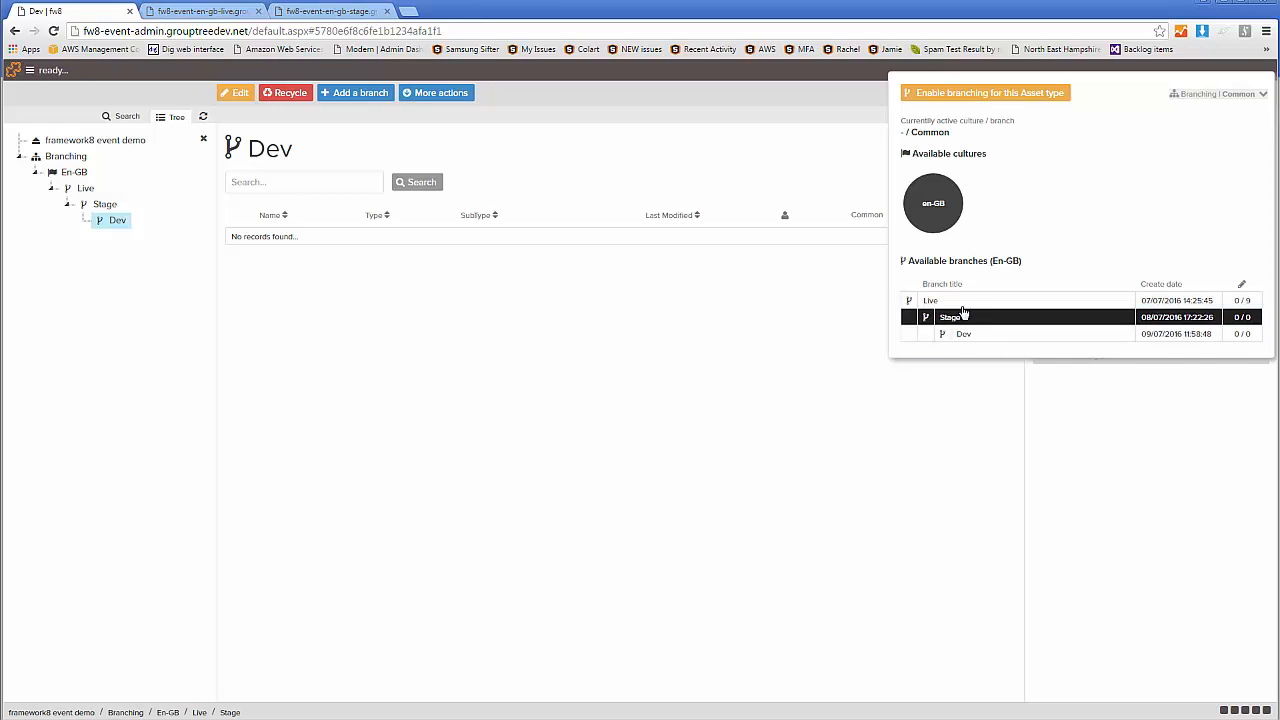
pyautogui.click(731, 397)
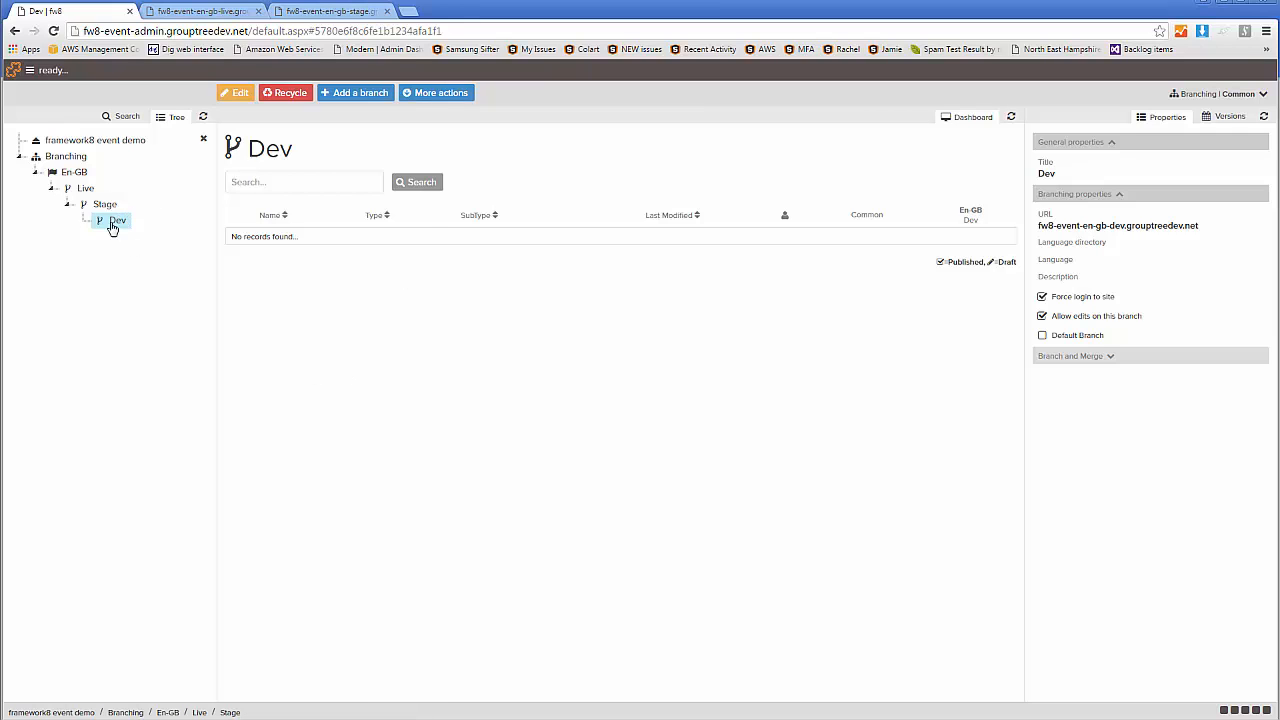
# Go from the Live branch's asset list to the live version of the Branching page and show its version history
pyautogui.click(86, 189)
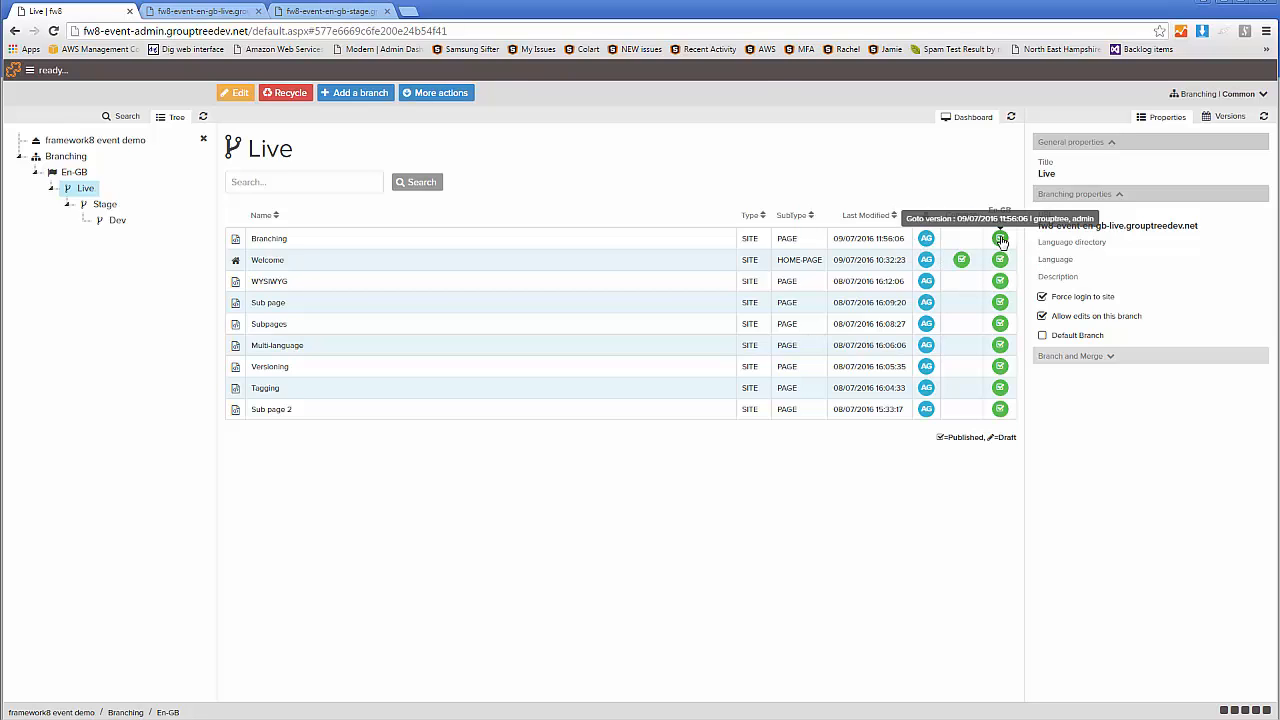
pyautogui.click(1000, 239)
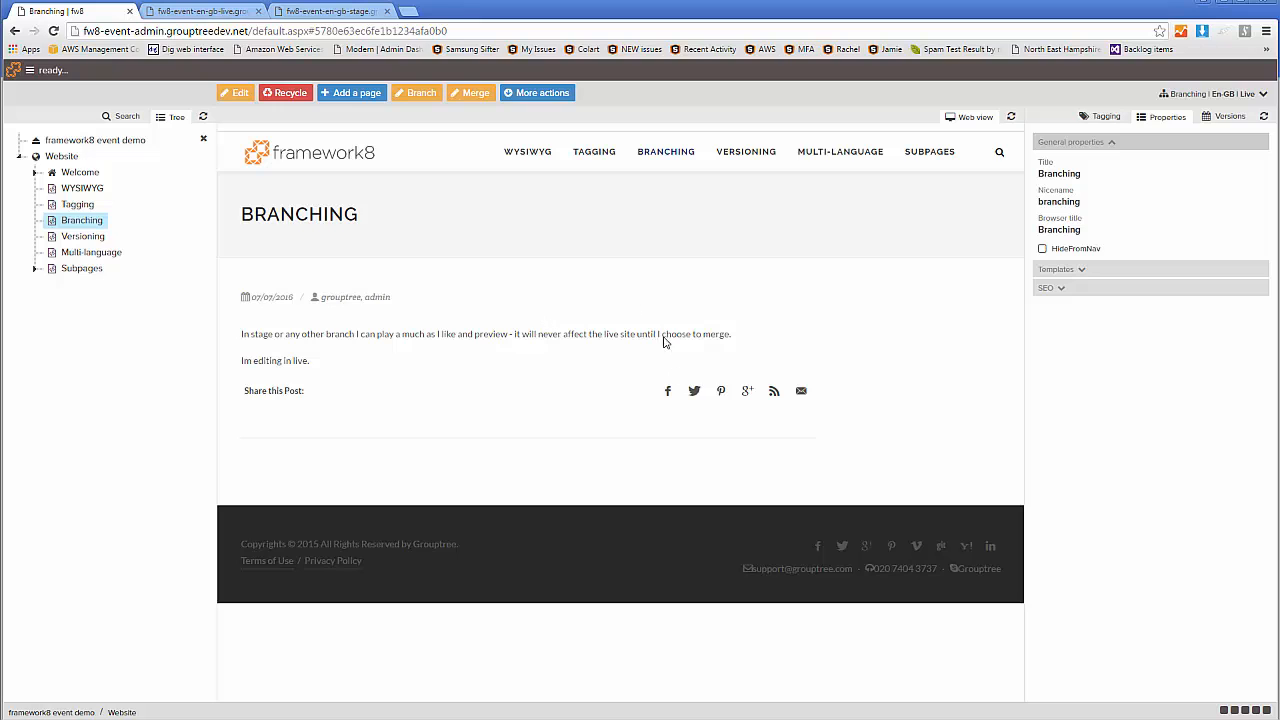
pyautogui.click(1229, 117)
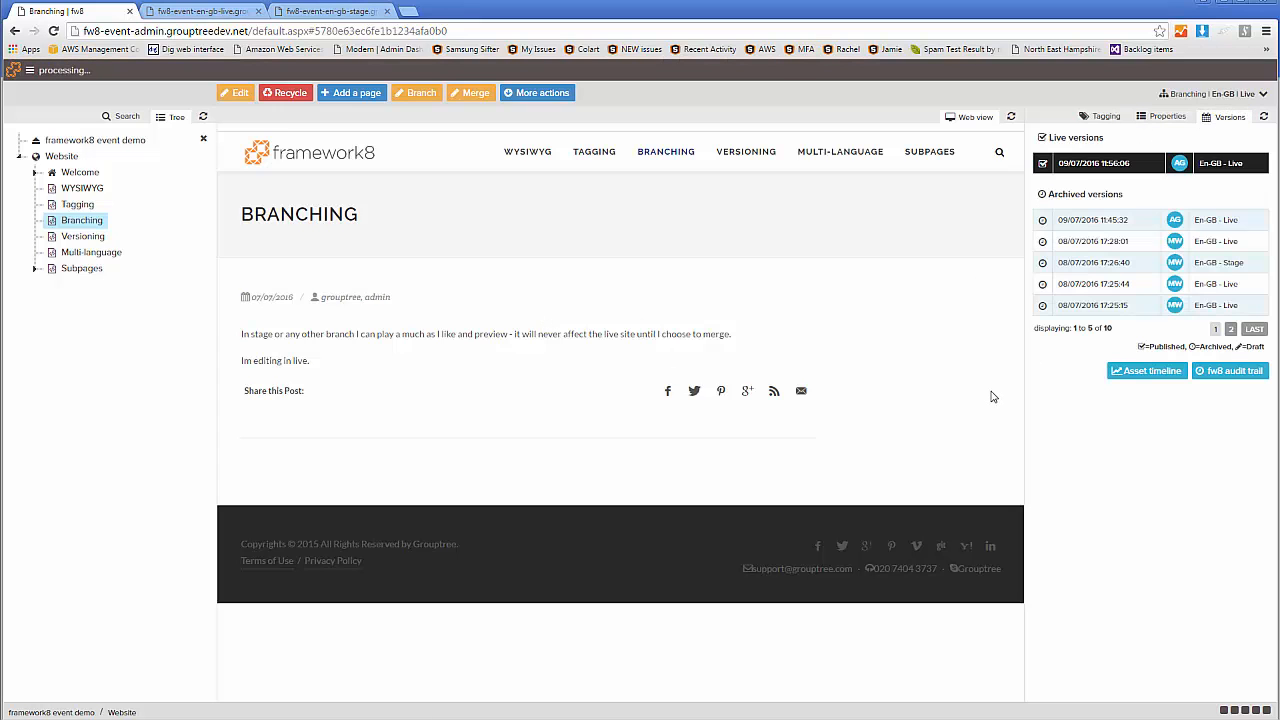
# Examine the Branching page's asset timeline across the Live, Stage and Dev branches
pyautogui.click(1150, 371)
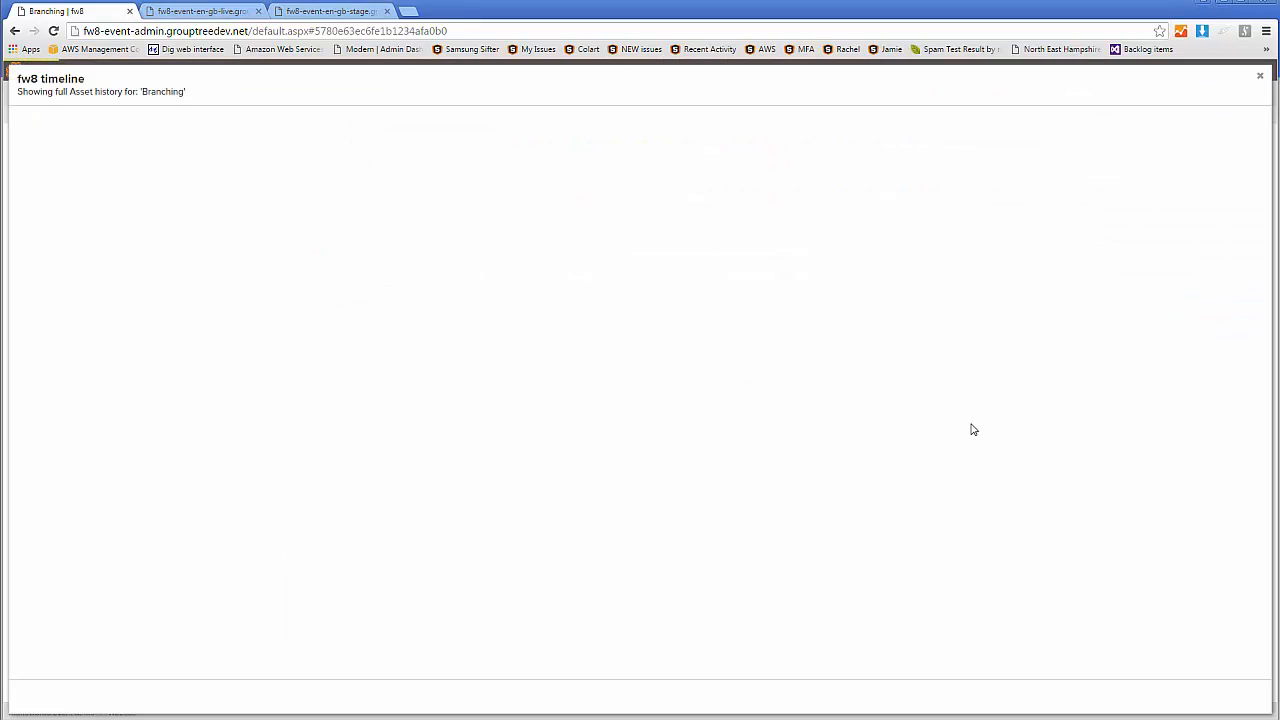
pyautogui.scroll(-5, 598, 238)
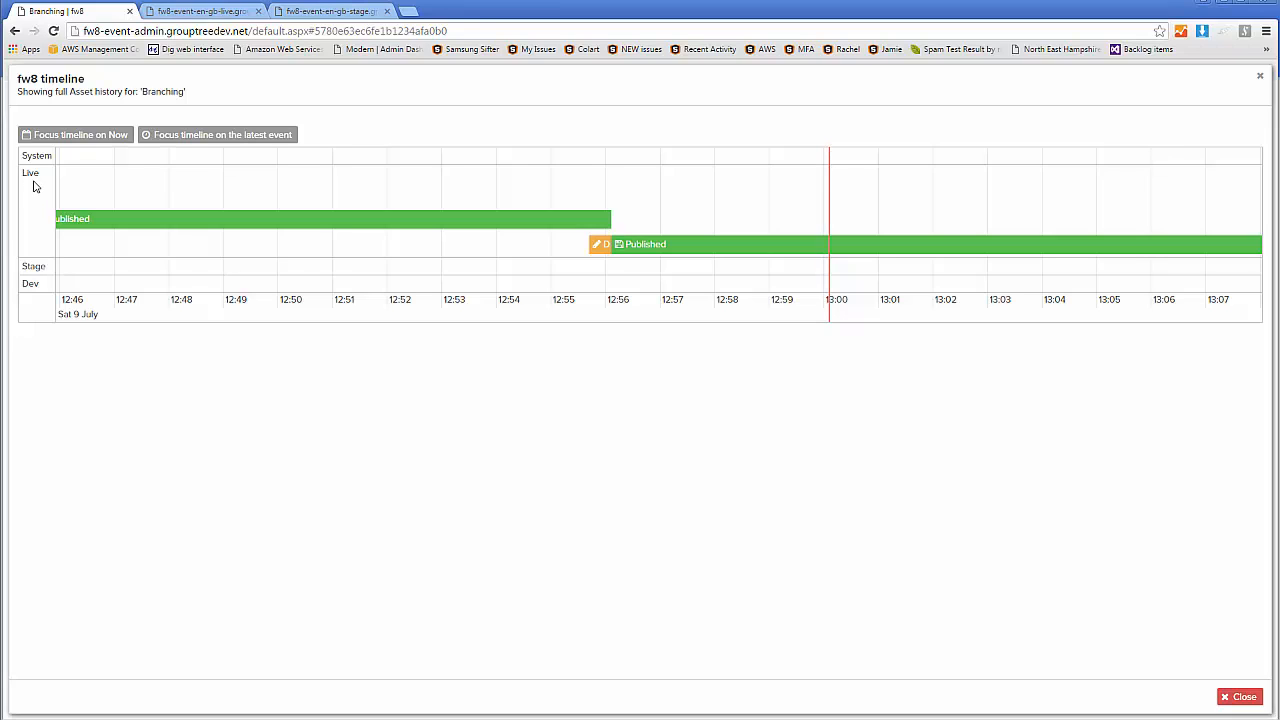
pyautogui.moveTo(603, 245)
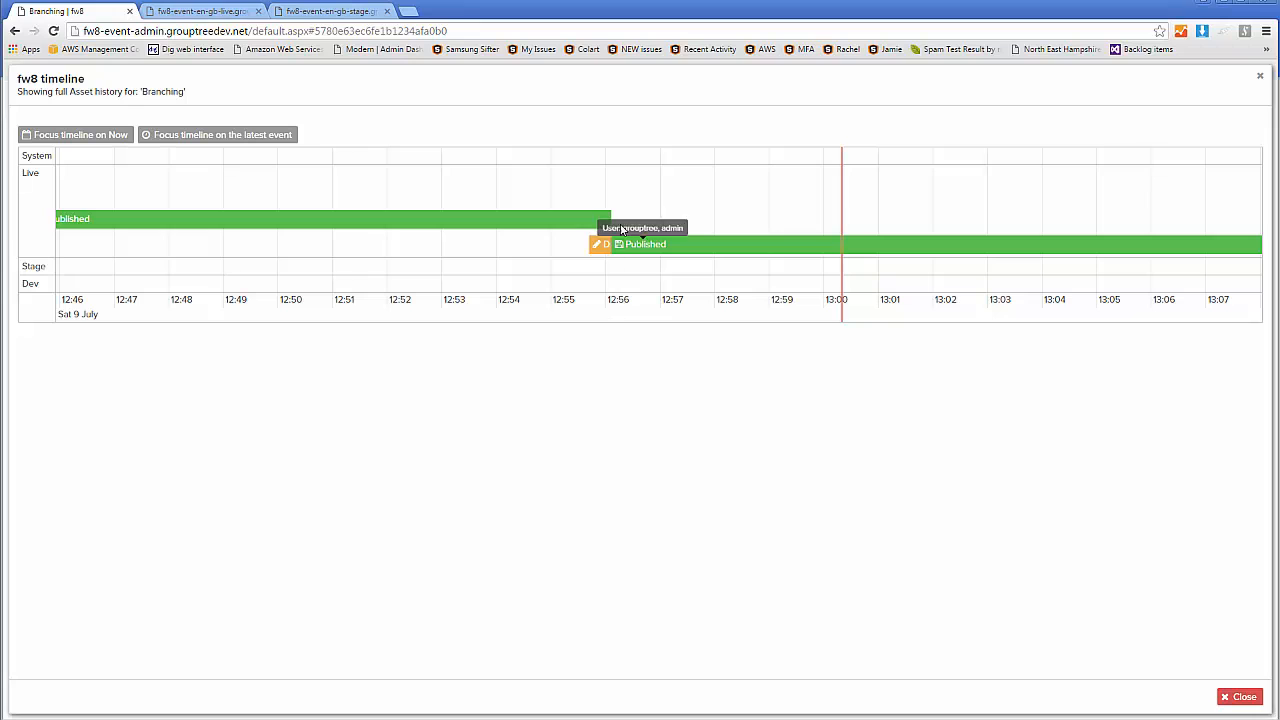
pyautogui.click(1260, 77)
pyautogui.moveTo(308, 362); pyautogui.dragTo(239, 362)
pyautogui.click(578, 330)
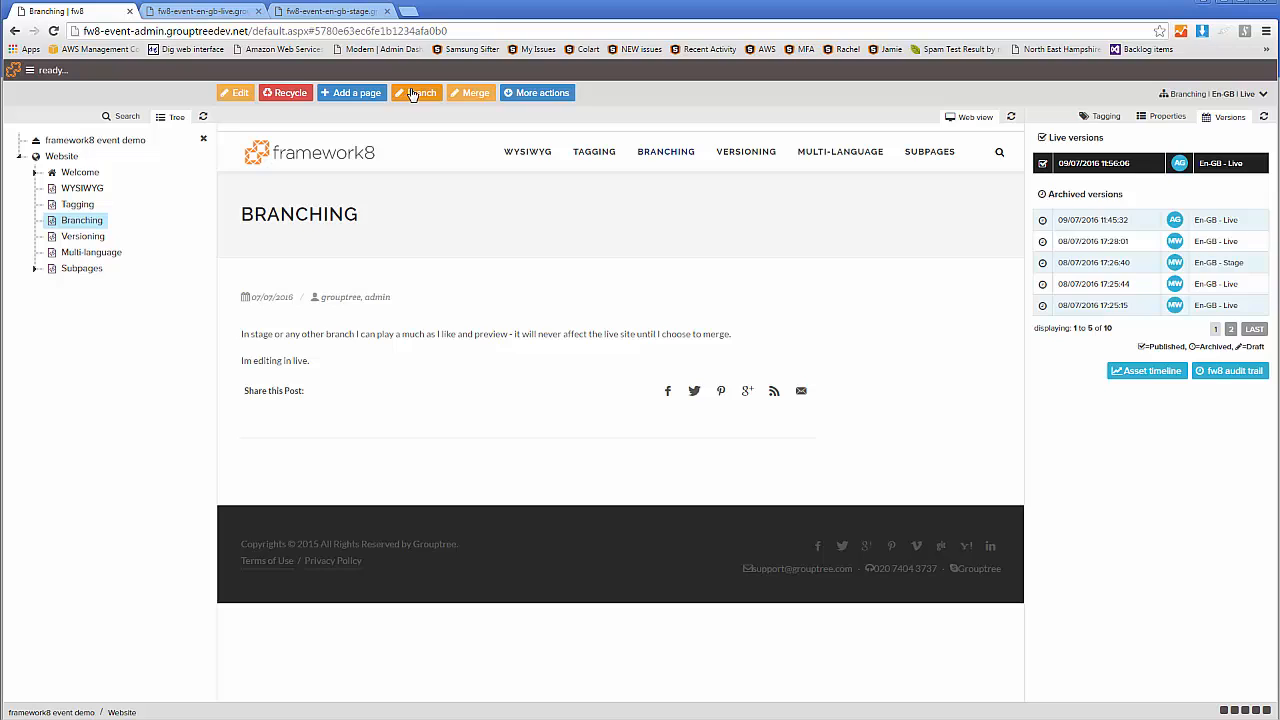
# Branch the Branching page from En-GB Live to En-GB Stage without removing it from the origin branch, and commit
pyautogui.click(1220, 96)
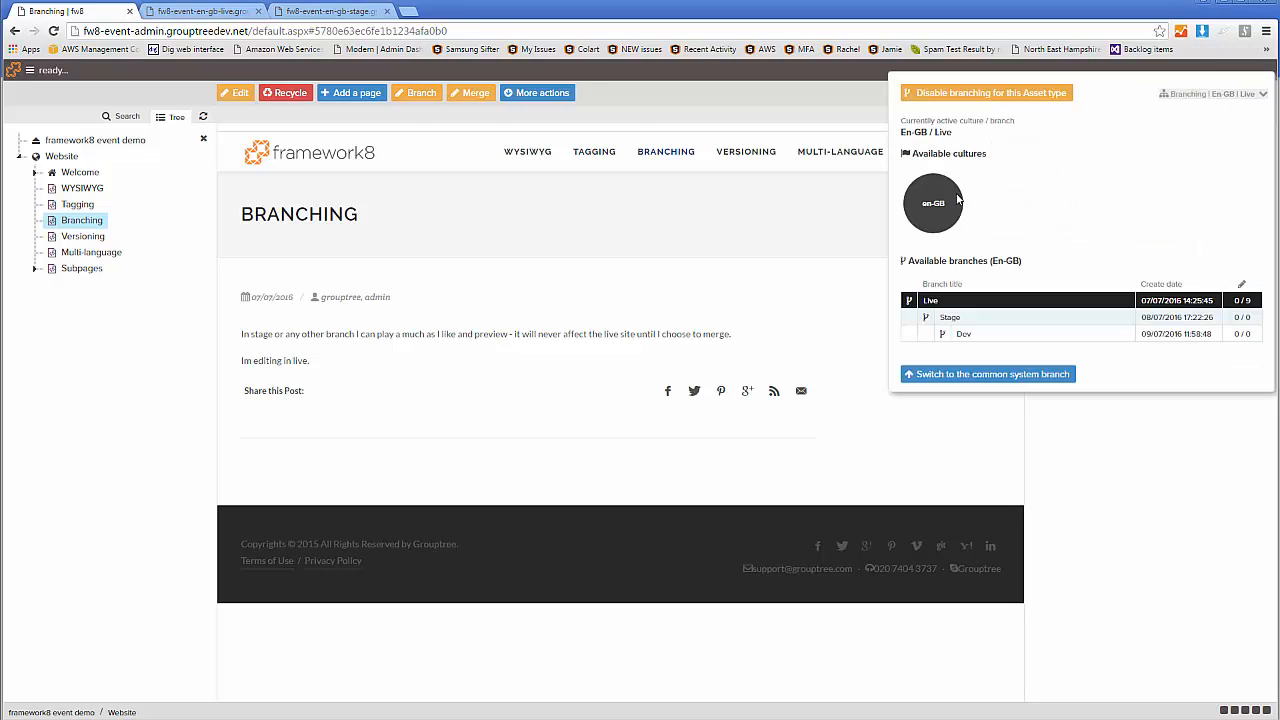
pyautogui.click(414, 96)
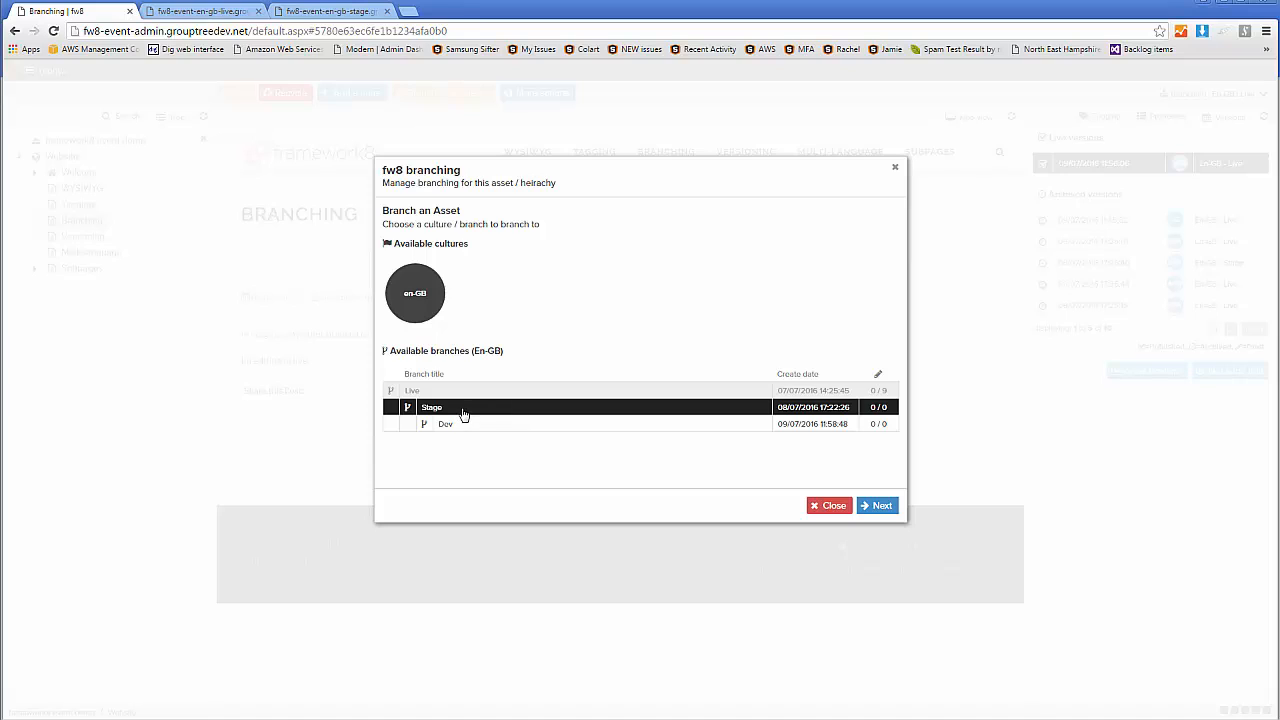
pyautogui.click(877, 505)
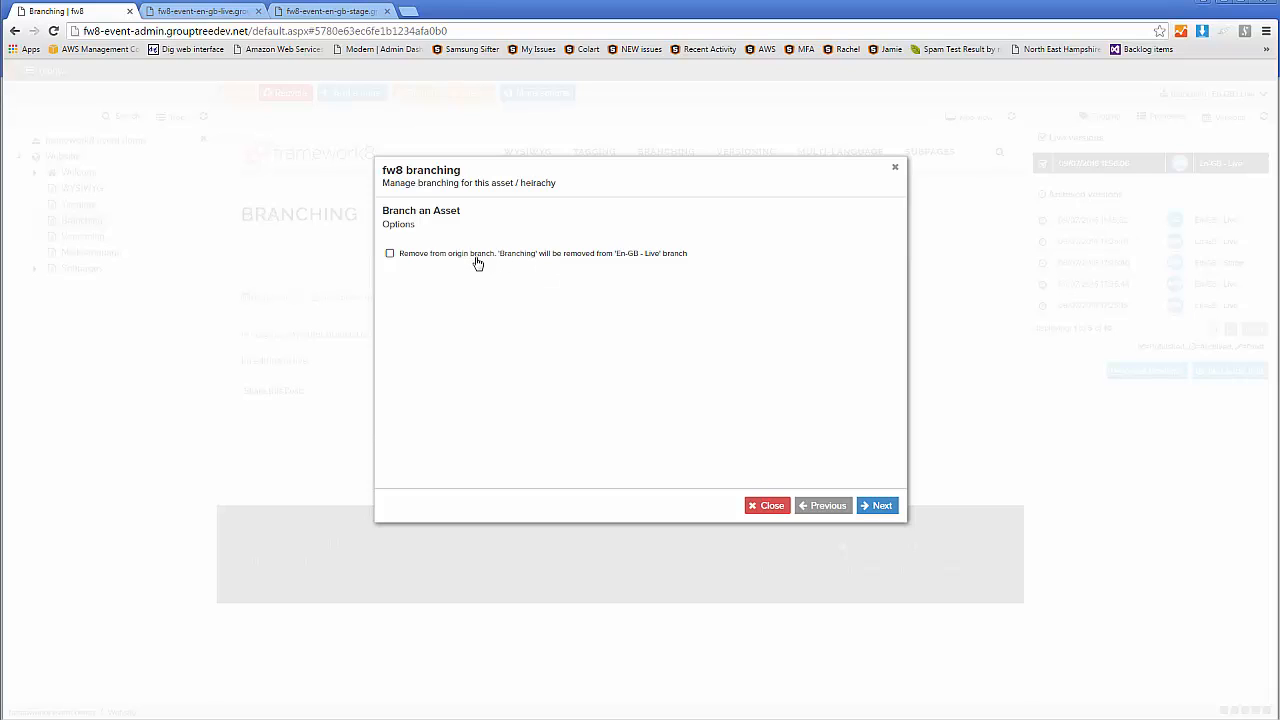
pyautogui.moveTo(677, 255); pyautogui.dragTo(399, 256)
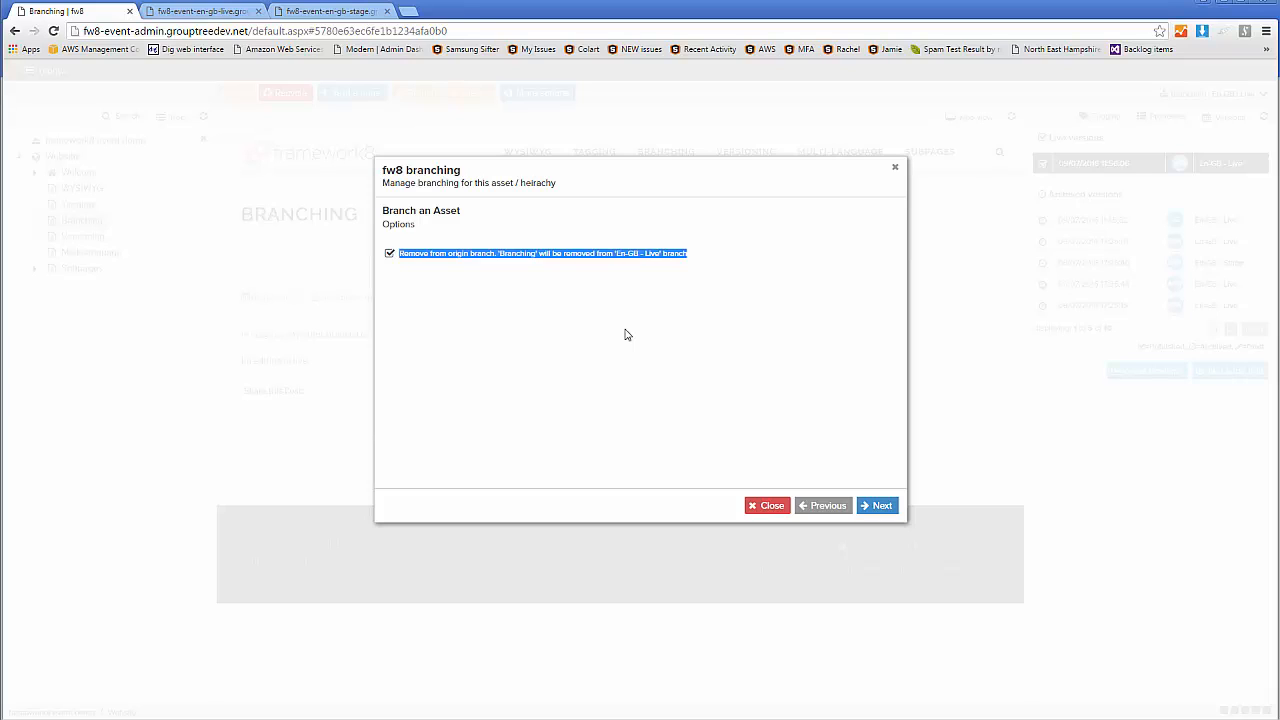
pyautogui.click(471, 327)
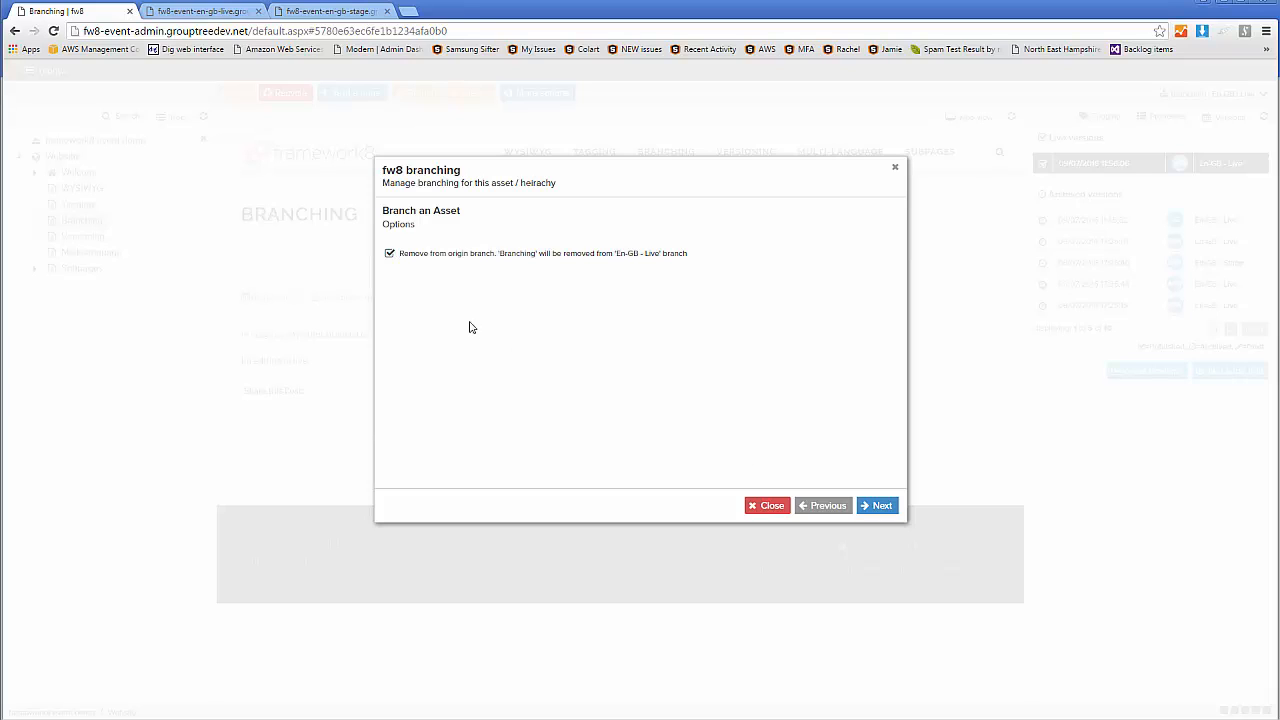
pyautogui.click(390, 254)
pyautogui.click(878, 506)
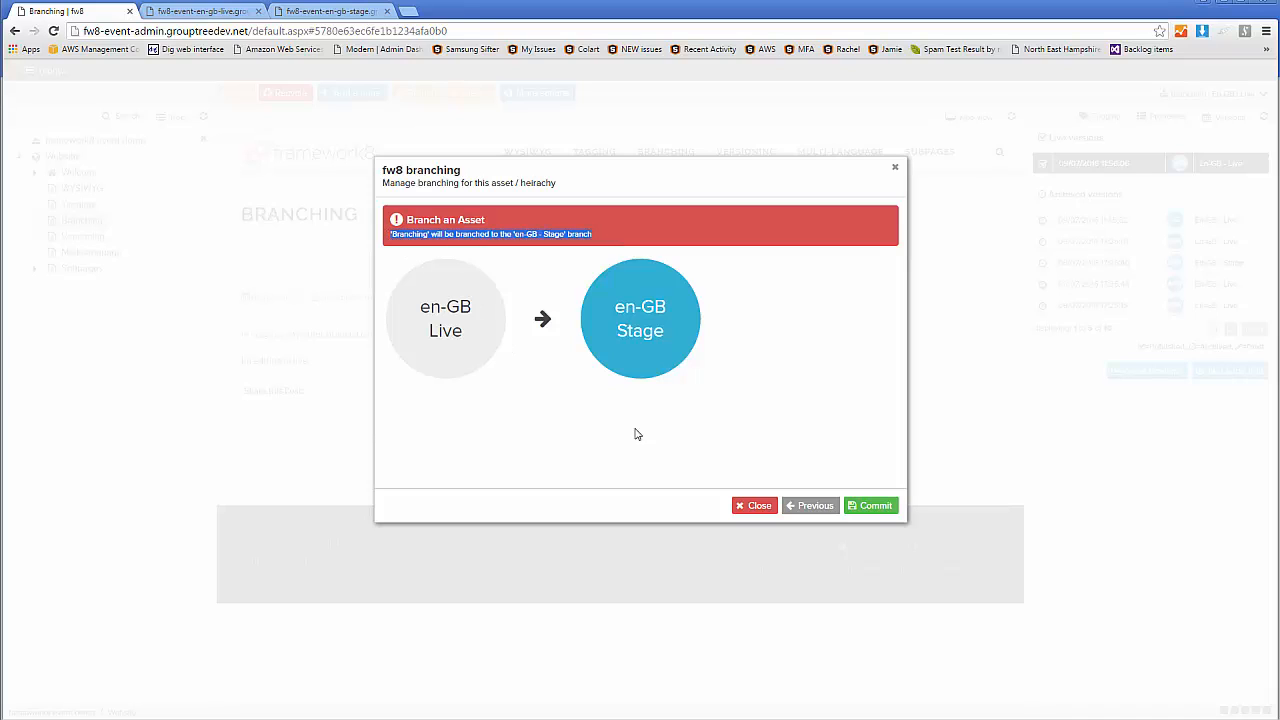
pyautogui.click(791, 362)
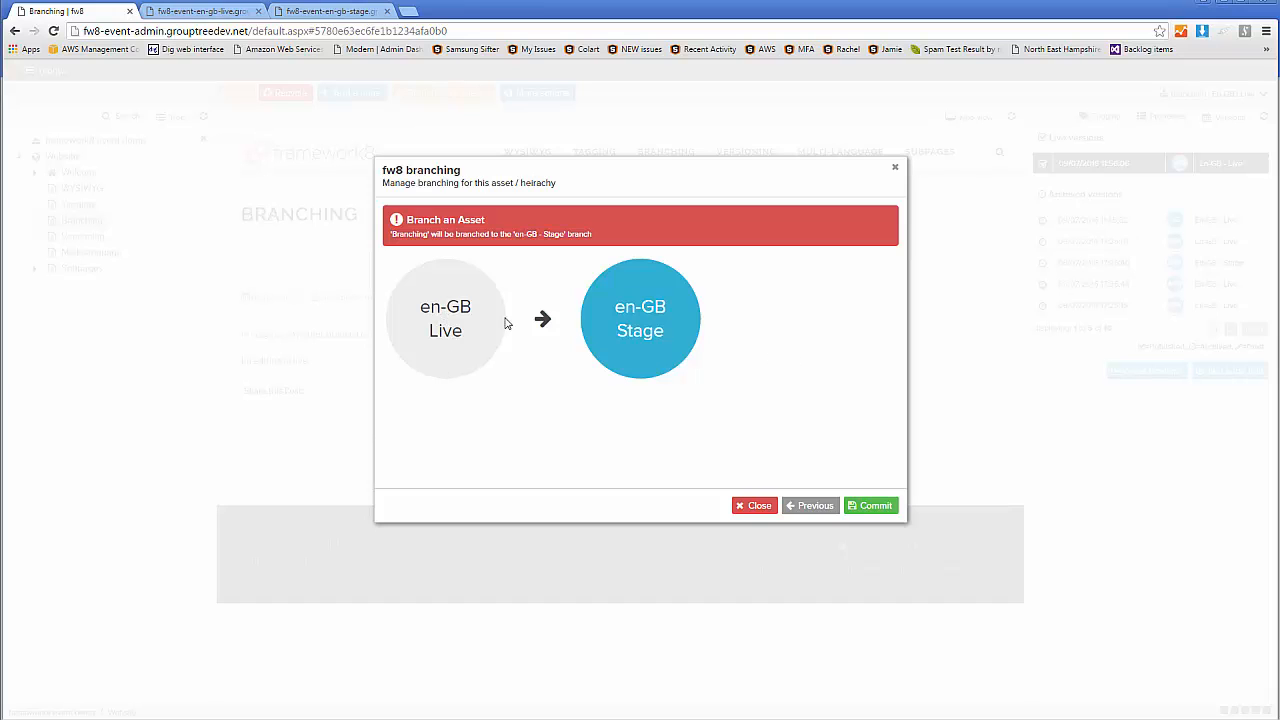
pyautogui.click(880, 507)
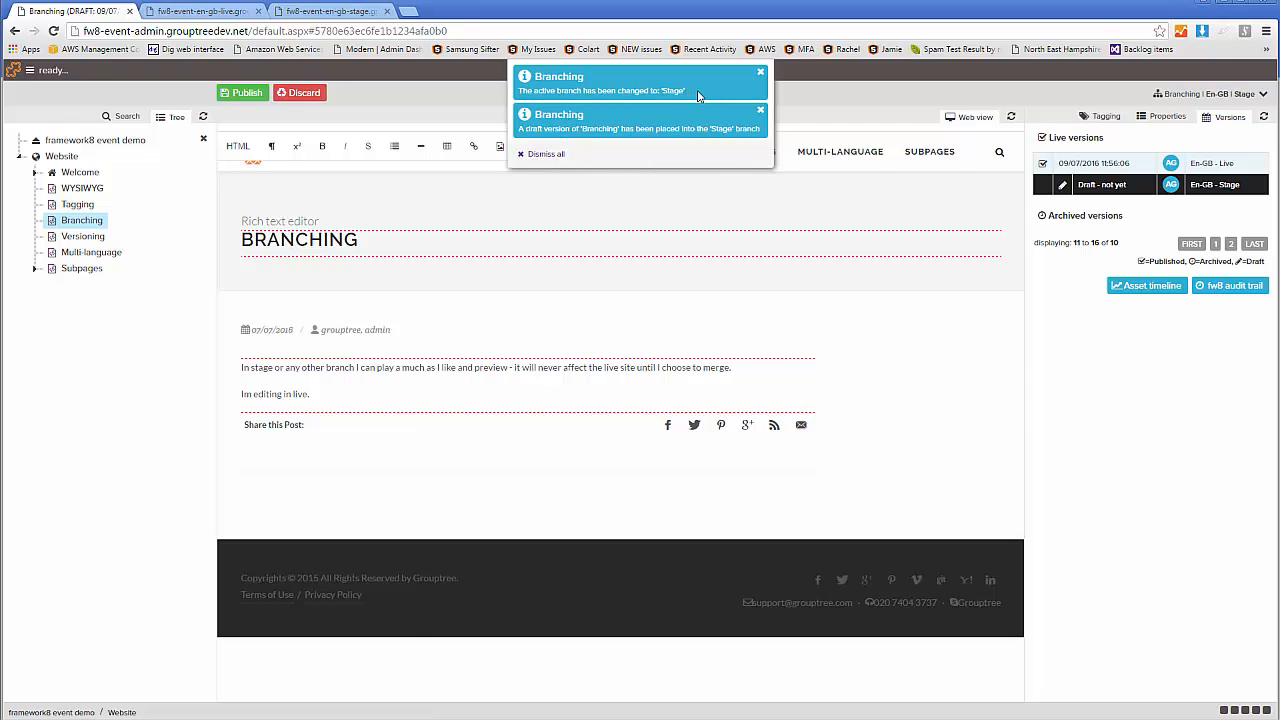
# Dismiss the branching notifications and check the active culture and branch
pyautogui.click(561, 153)
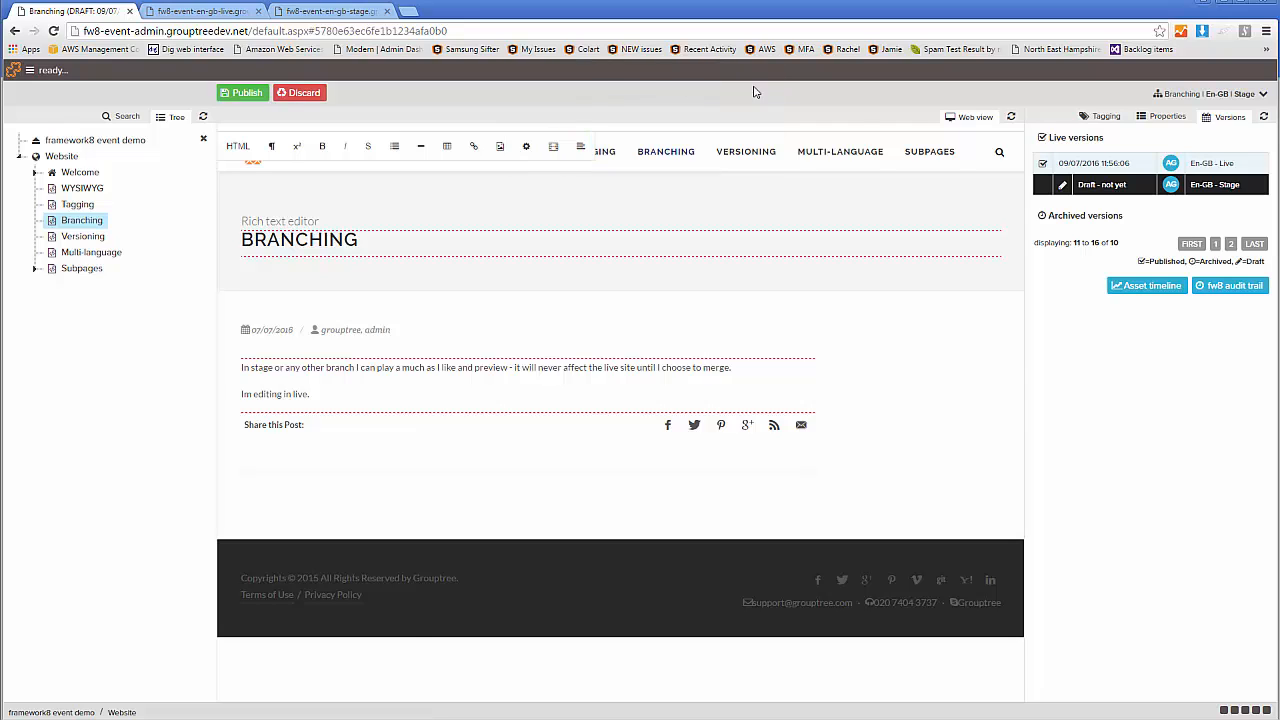
pyautogui.click(1222, 97)
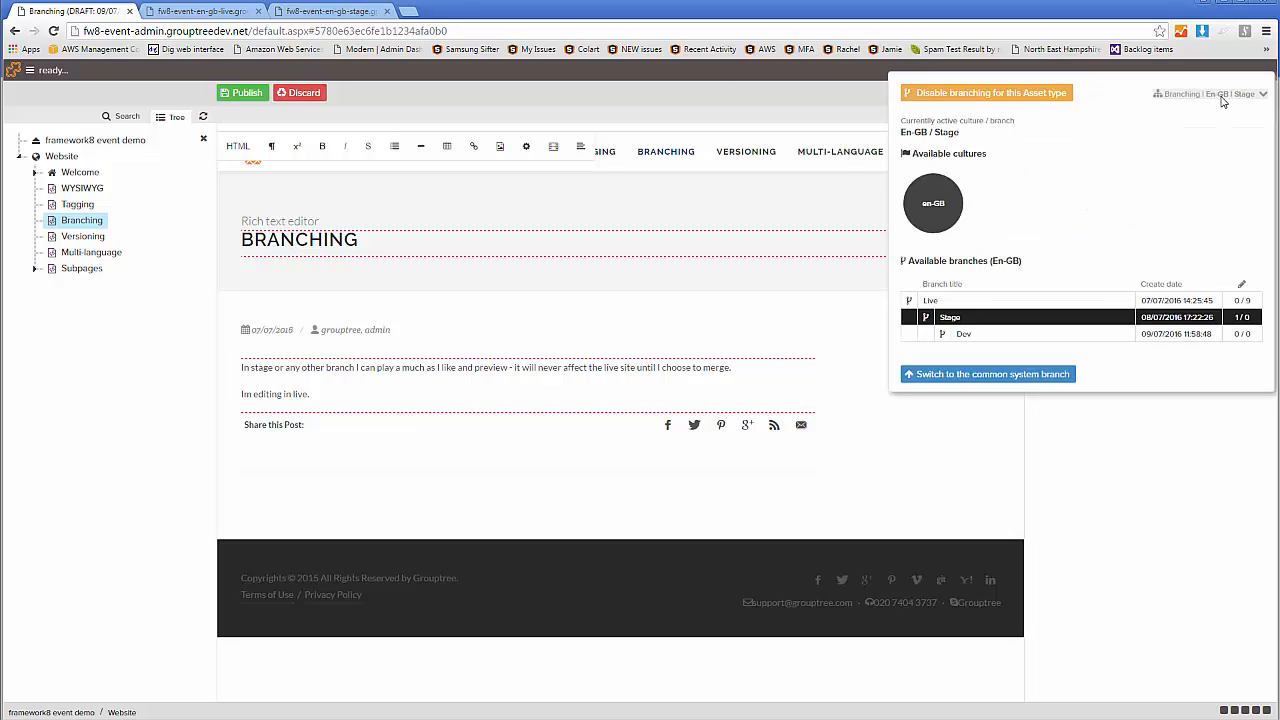
pyautogui.click(452, 391)
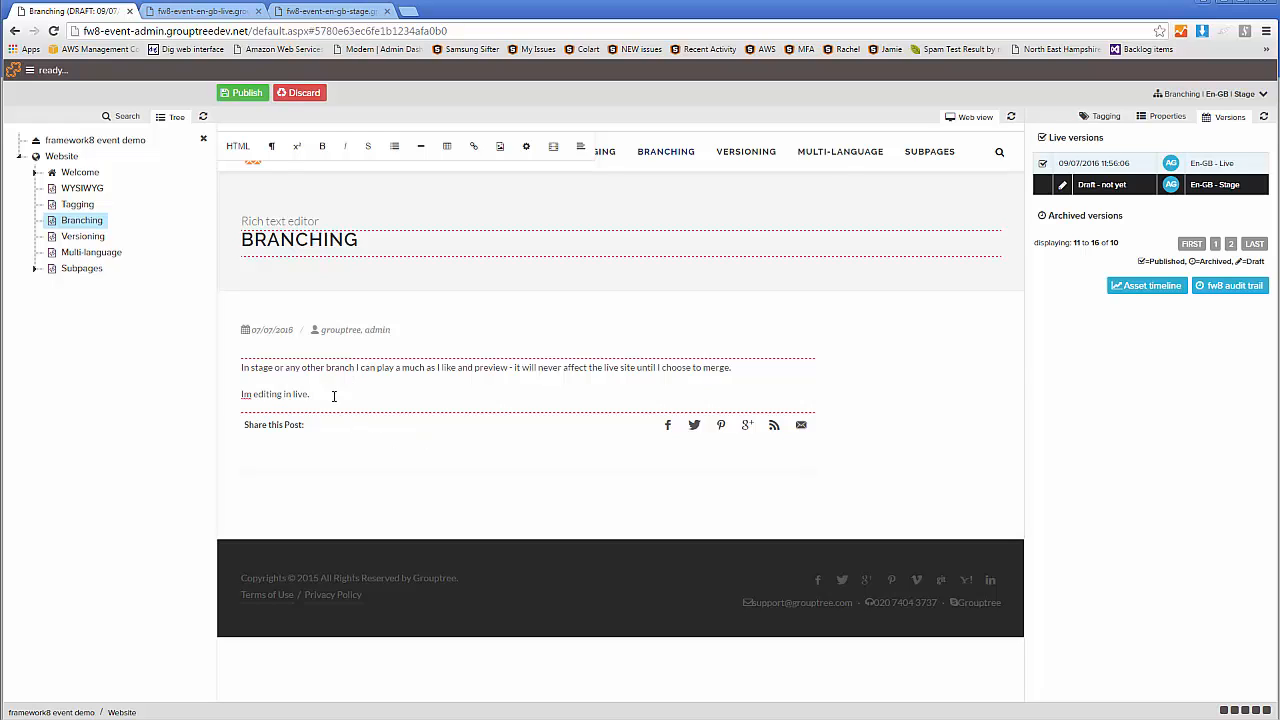
# Change the ending of the page's second paragraph to "stage. i can do all sorts in here." and start a new paragraph below
pyautogui.doubleClick(304, 394)
pyautogui.write('stag')
pyautogui.press('Return')
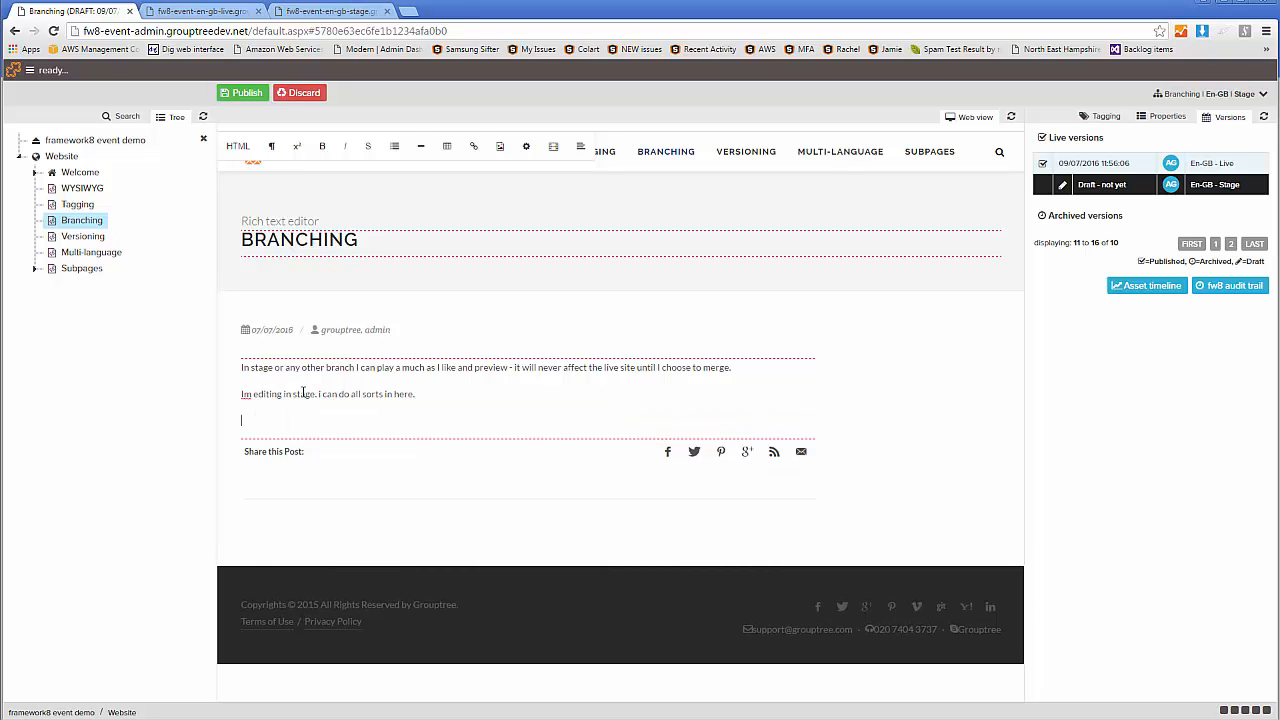
# Choose the AdobePhotoshopExpress_481 landscape picture from the Images media folder as a new image for the page
pyautogui.click(500, 146)
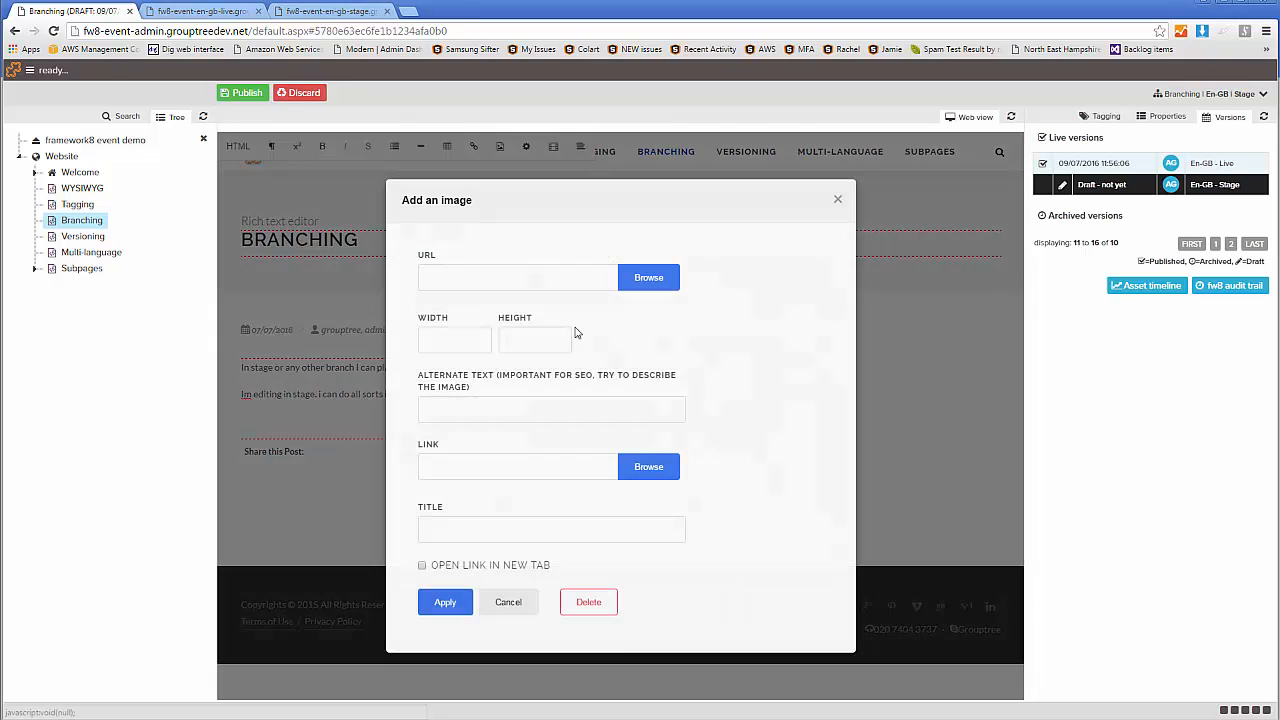
pyautogui.click(648, 277)
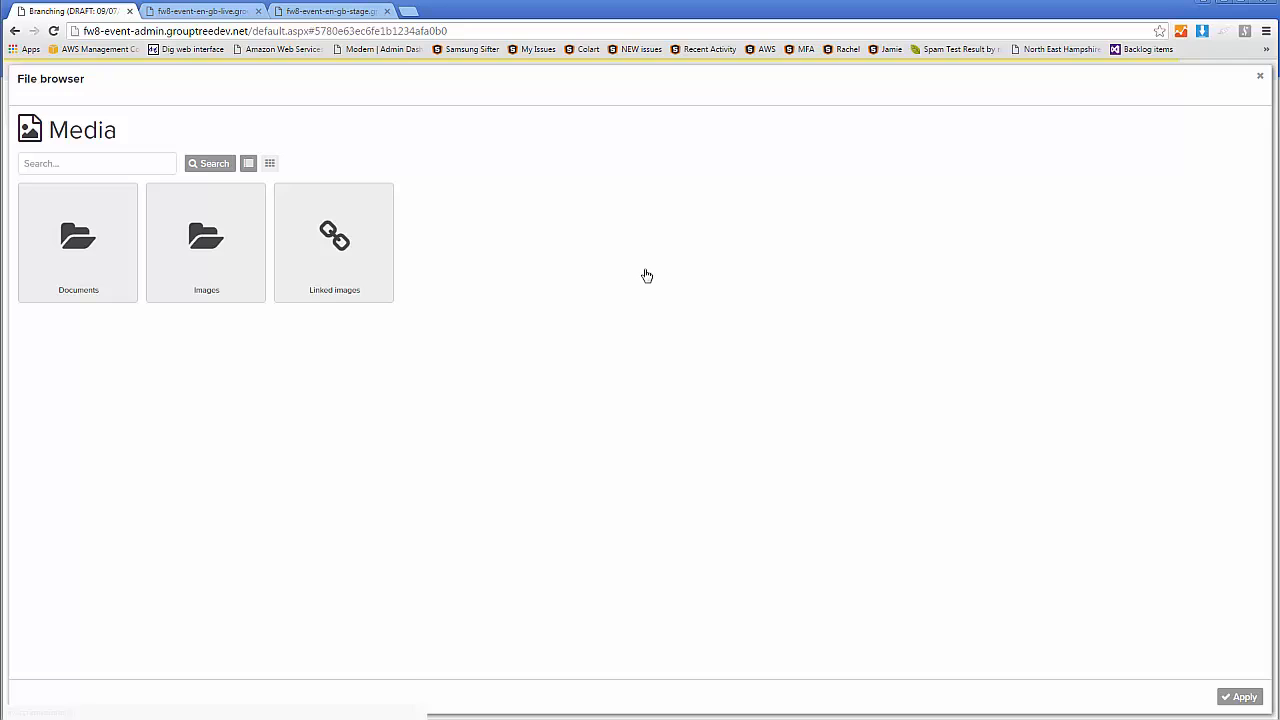
pyautogui.click(262, 292)
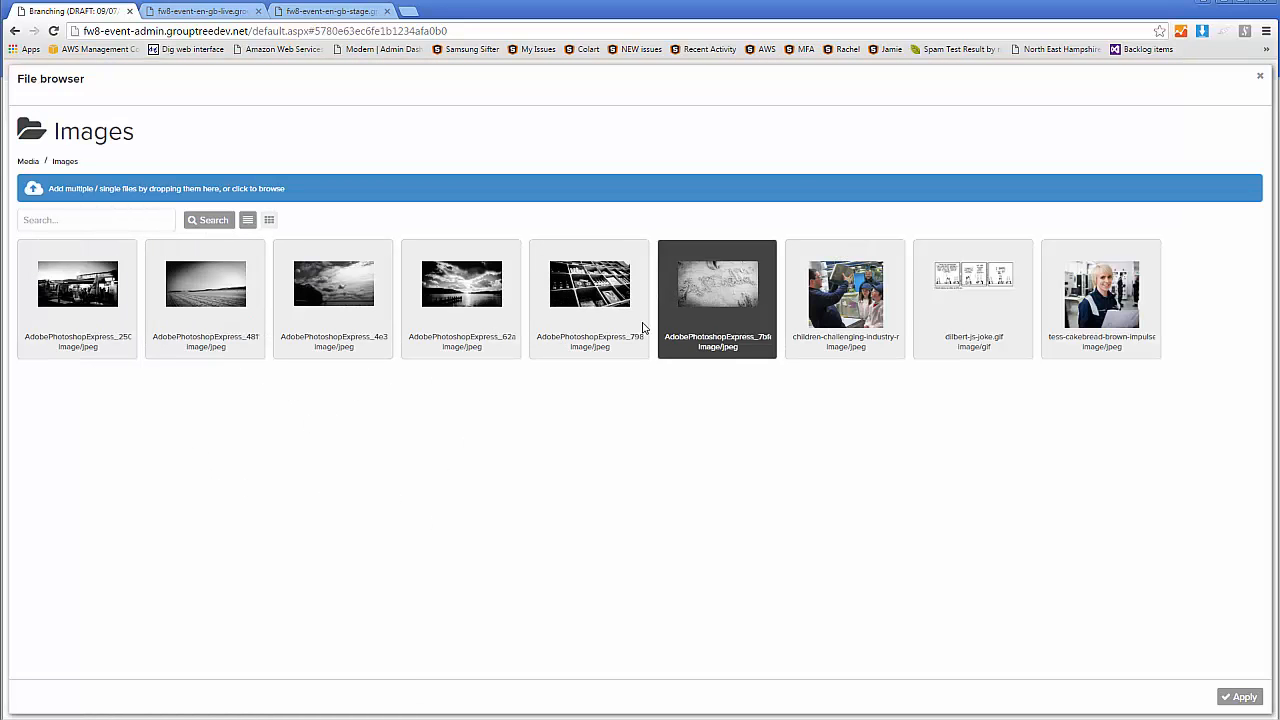
pyautogui.doubleClick(224, 300)
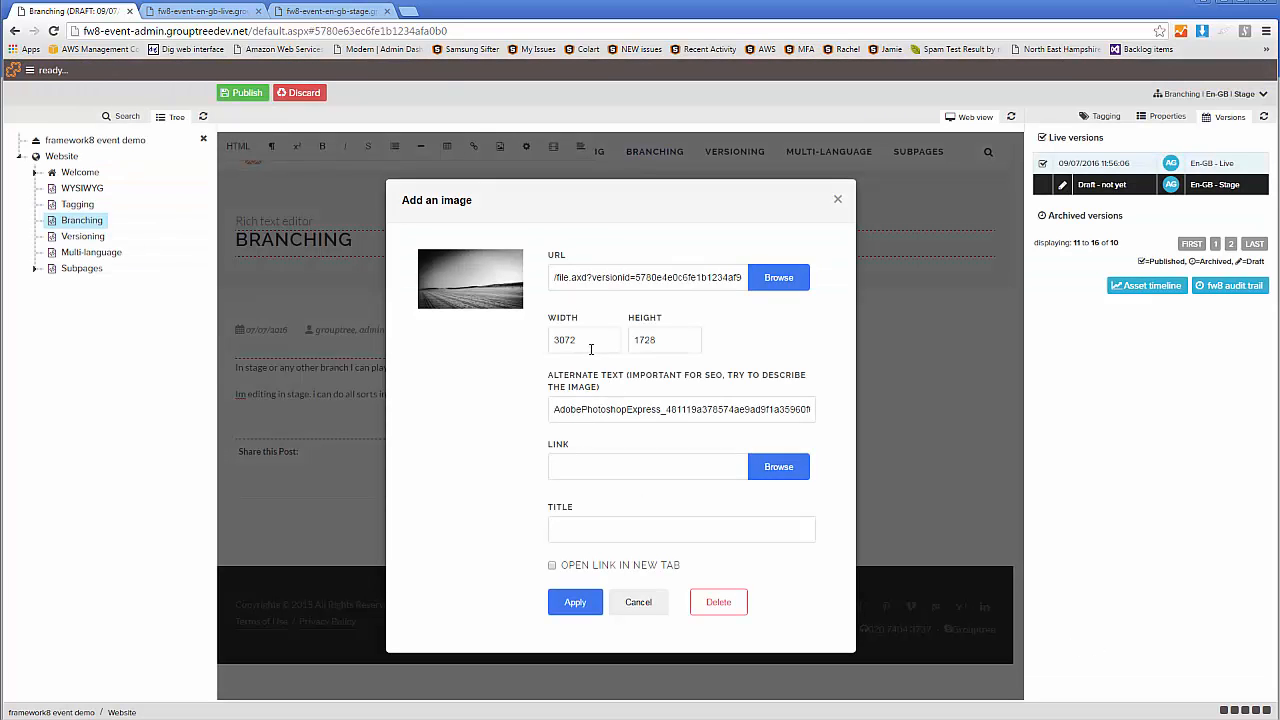
# Set the image width to 450, clear its height and insert it into the page
pyautogui.moveTo(590, 345); pyautogui.dragTo(500, 355)
pyautogui.write('450')
pyautogui.moveTo(678, 340); pyautogui.dragTo(560, 329)
pyautogui.press('BackSpace')
pyautogui.click(576, 603)
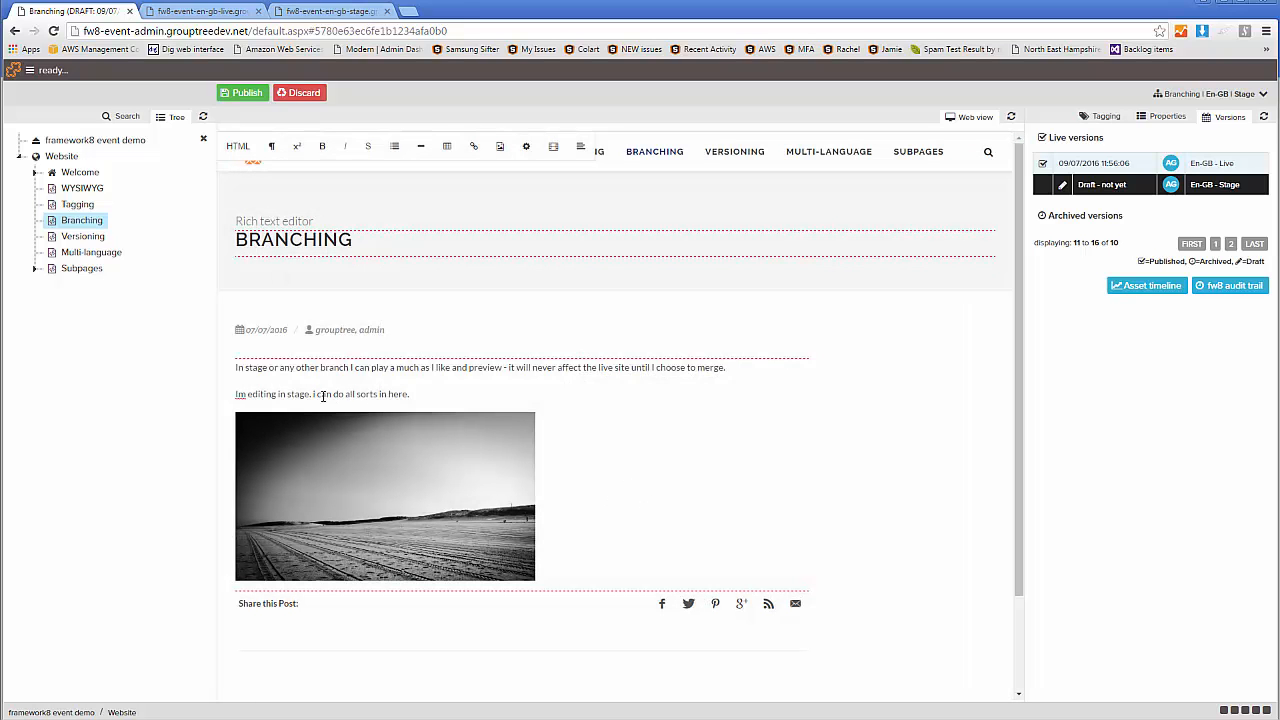
# Correct the second paragraph to "I'm editing in stage. I can do all sorts in here." and publish the Stage draft
pyautogui.press('BackSpace')
pyautogui.press('BackSpace')
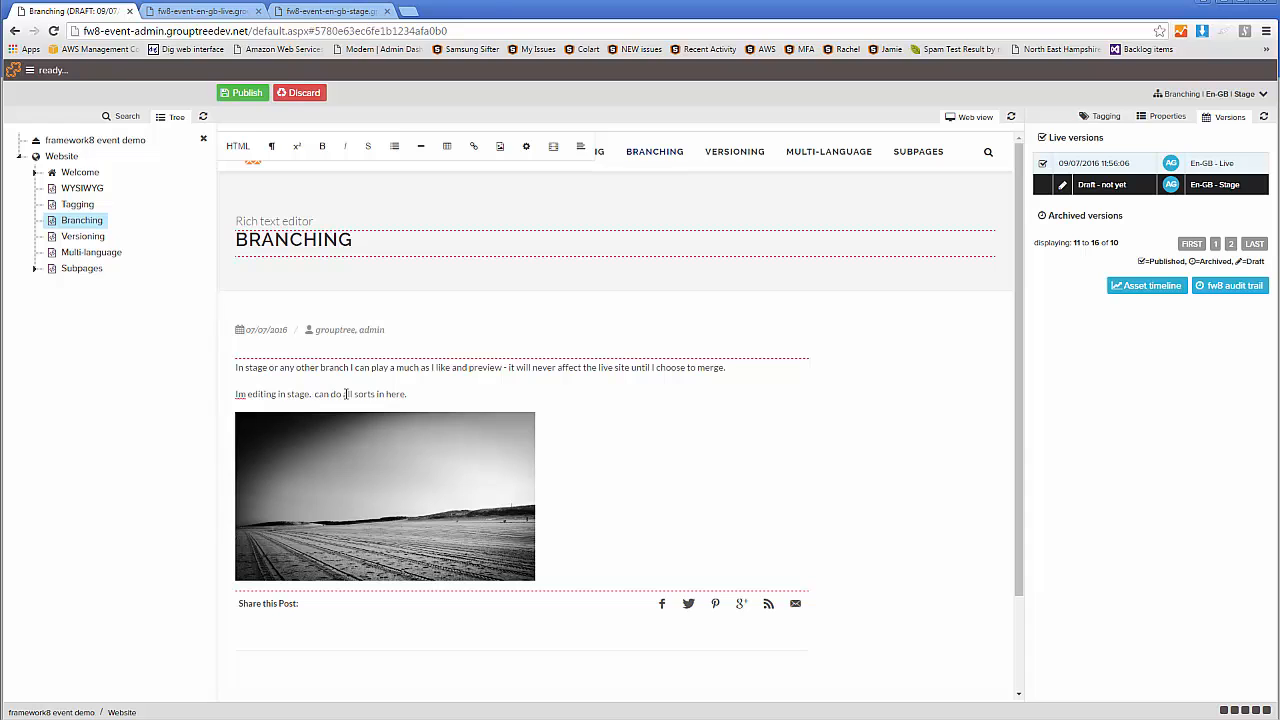
pyautogui.write('I')
pyautogui.rightClick(239, 394)
pyautogui.press('Escape')
pyautogui.click(240, 394)
pyautogui.write("'")
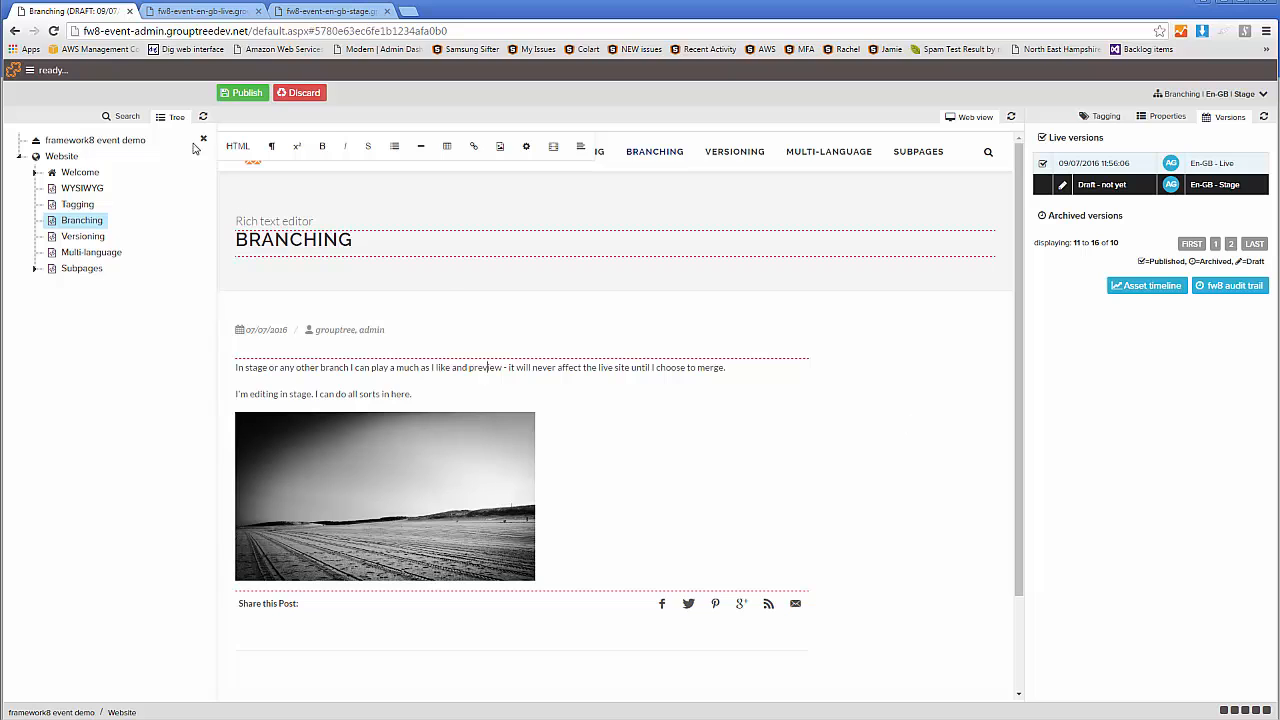
pyautogui.click(241, 93)
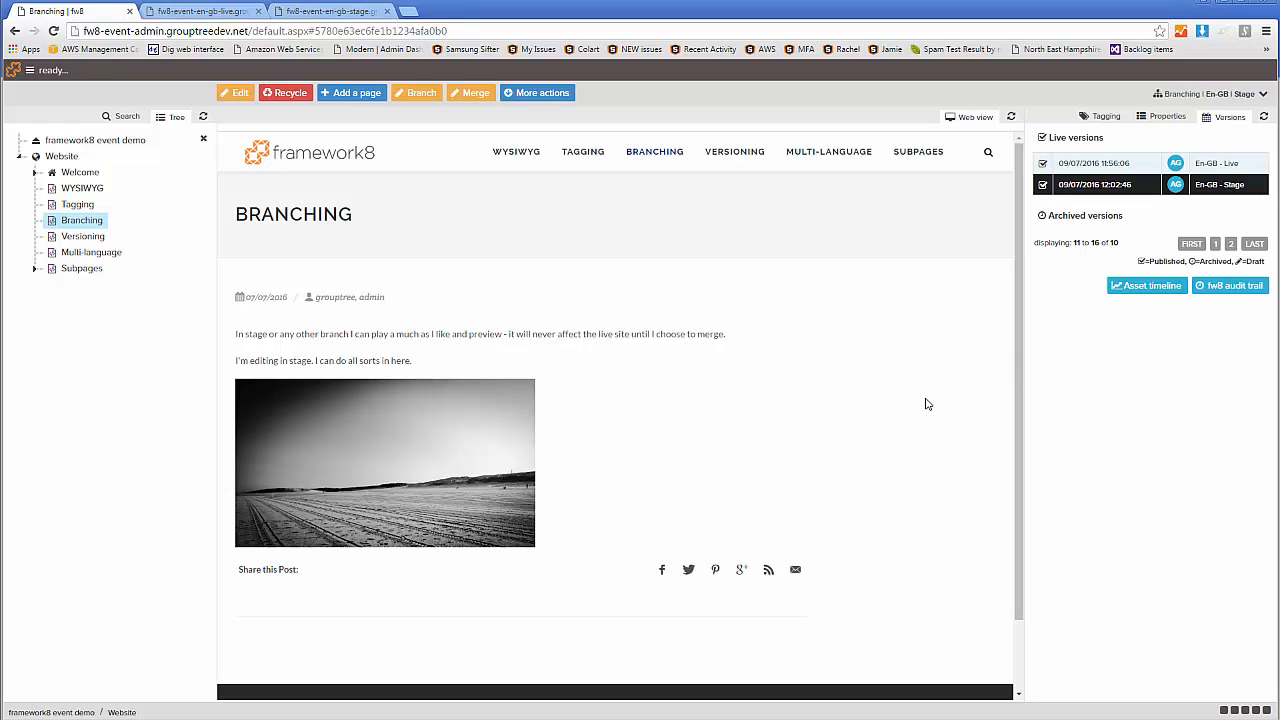
# Reload the Branching page on the live and stage sites to compare their content
pyautogui.click(200, 11)
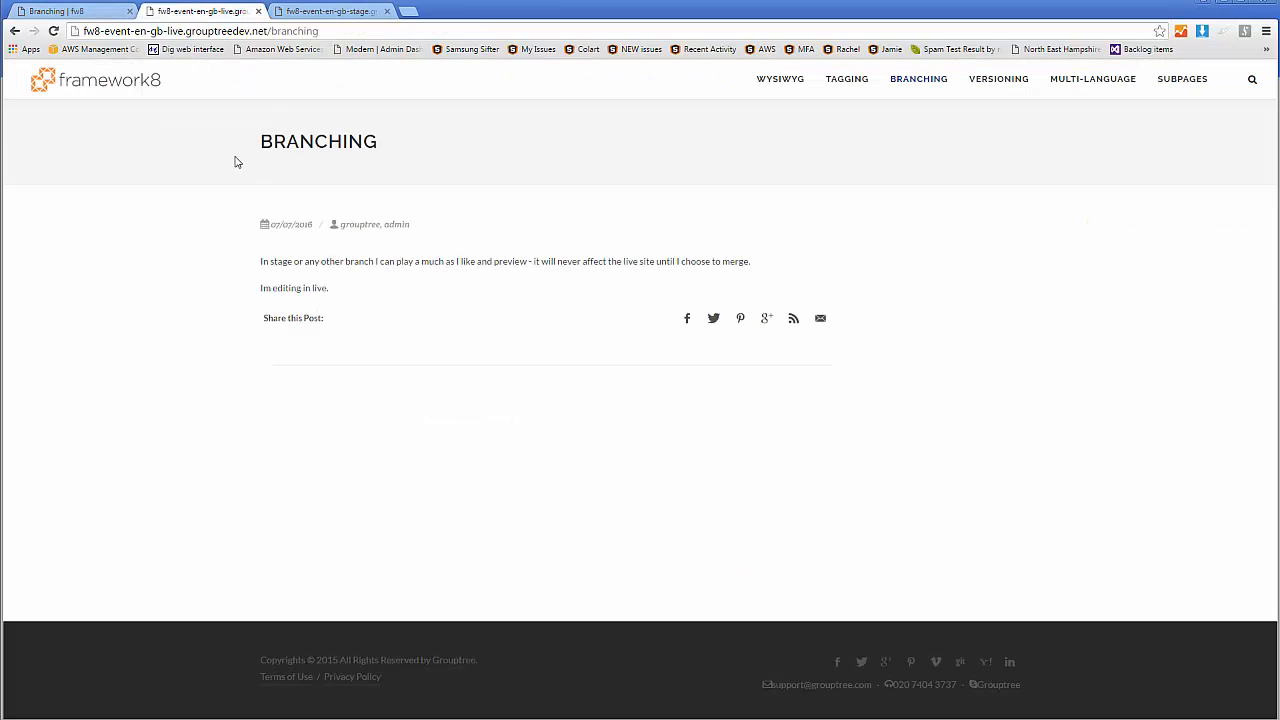
pyautogui.click(54, 31)
pyautogui.click(338, 11)
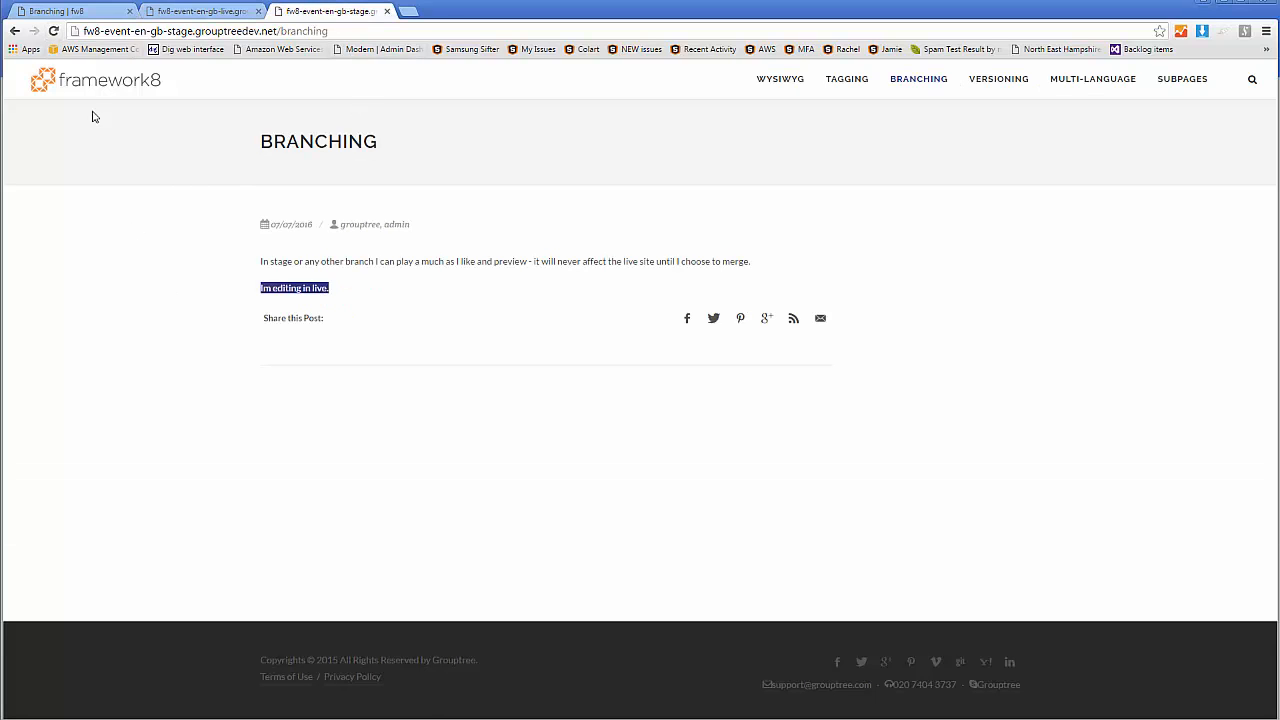
pyautogui.click(54, 31)
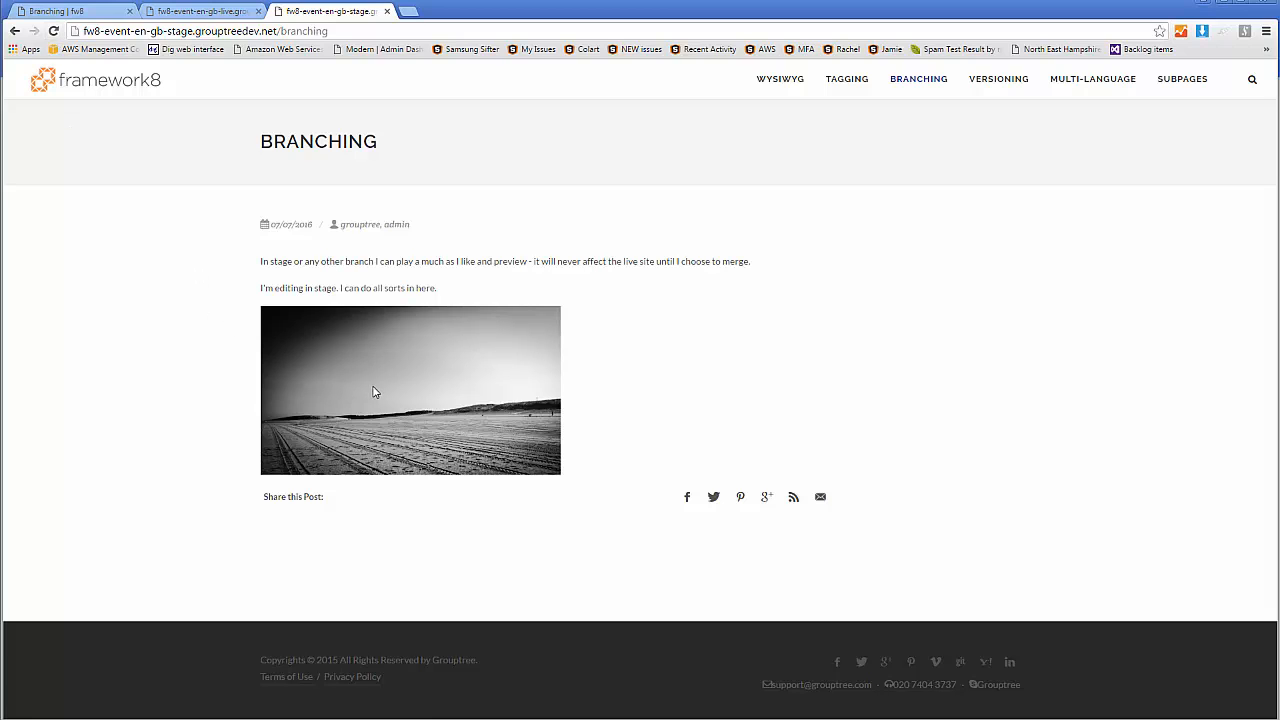
# Return to the admin site, edit the Stage version and append "I didnt like what I said before..." to the second paragraph
pyautogui.click(80, 11)
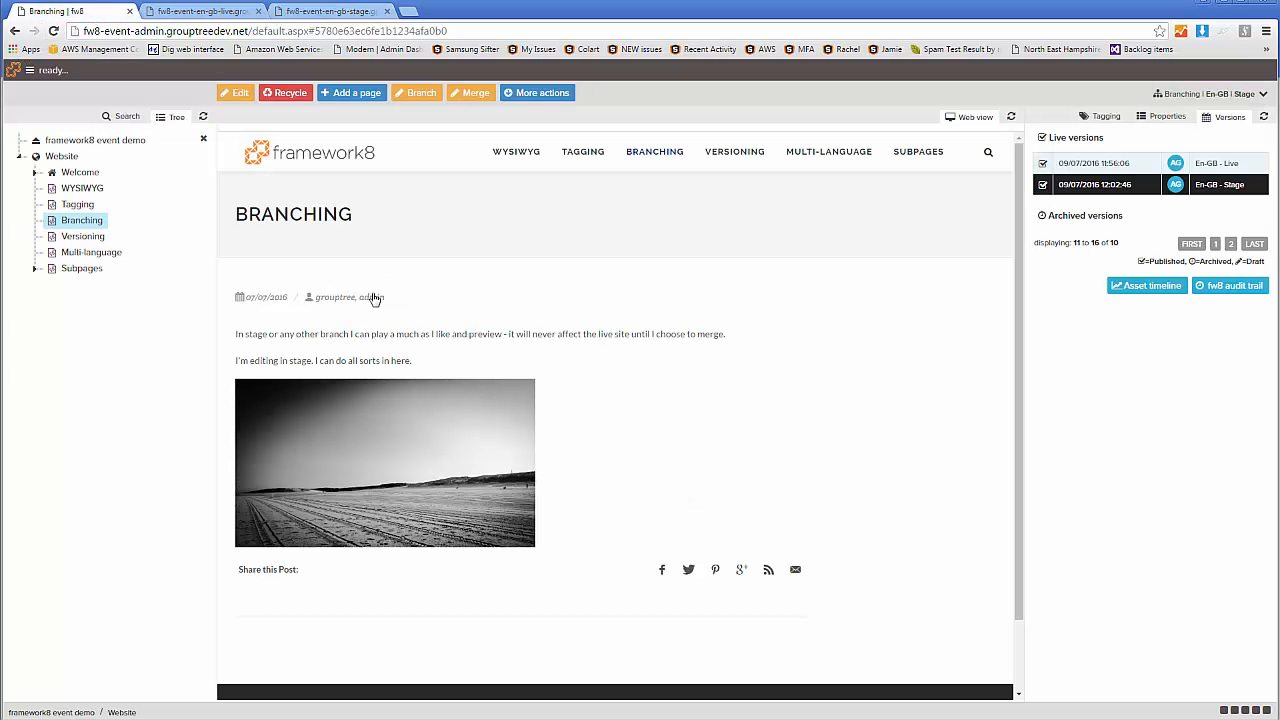
pyautogui.click(236, 93)
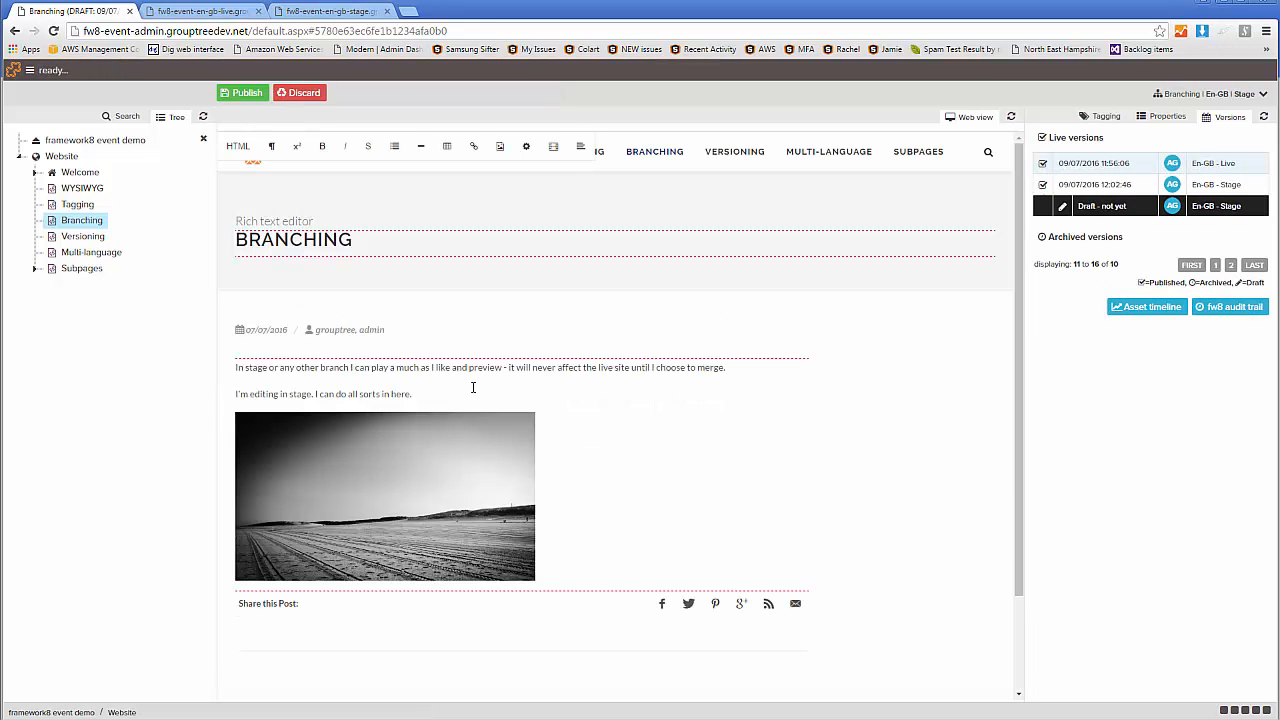
pyautogui.click(473, 387)
pyautogui.write('I didnt like what I said before...')
# Correct the misspelled word to "didn't" and publish the revised Stage page
pyautogui.rightClick(425, 394)
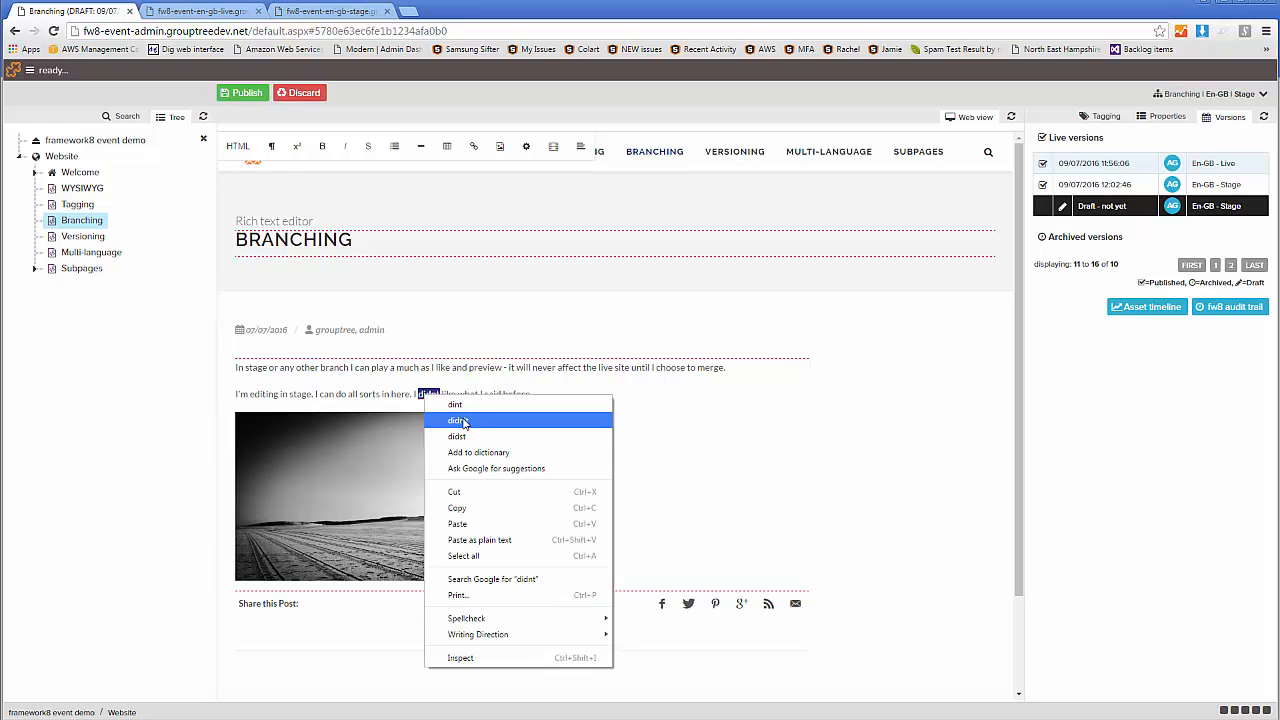
pyautogui.click(445, 420)
pyautogui.click(247, 93)
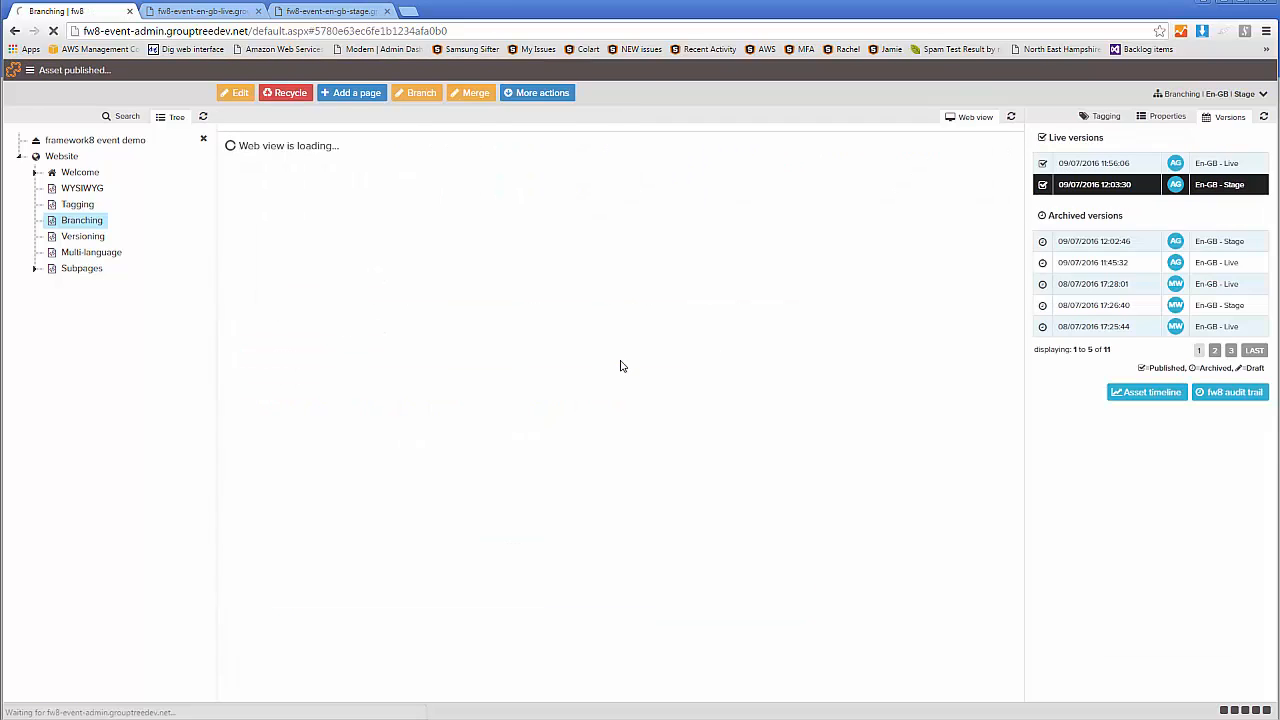
# Reload the Branching page on the stage site to check the revised text, and return to the admin site
pyautogui.click(318, 12)
pyautogui.click(53, 32)
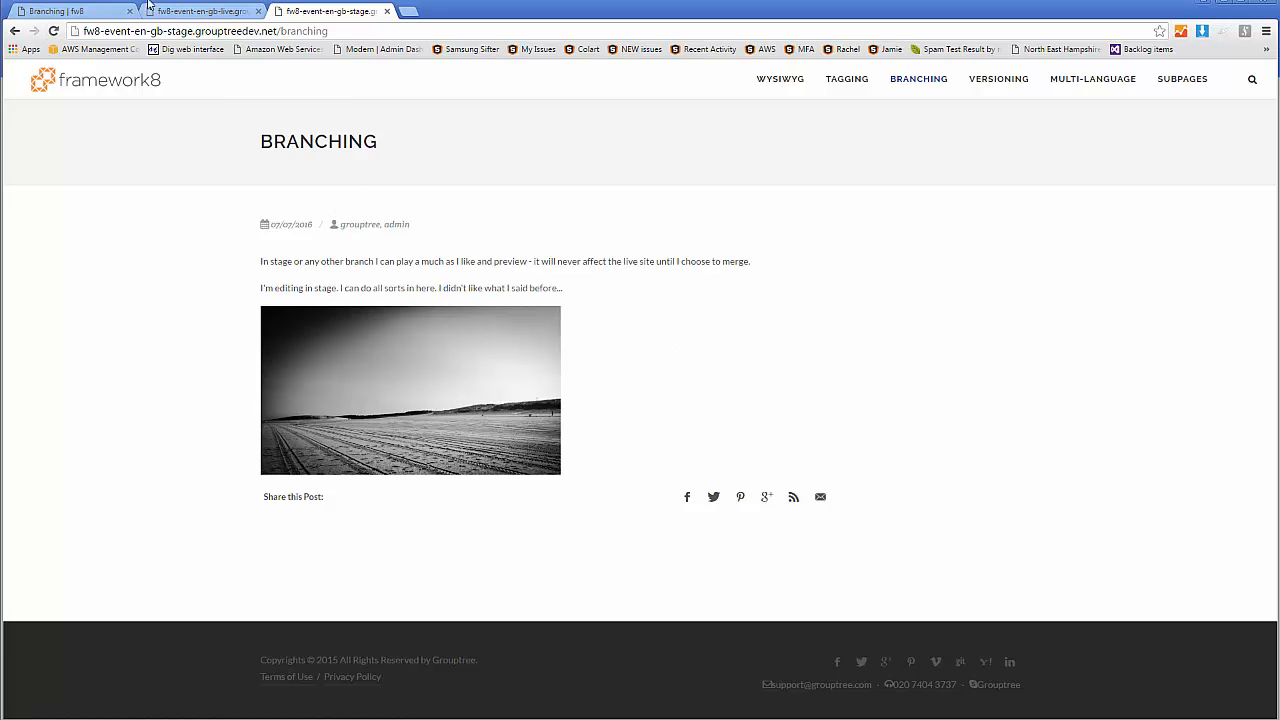
pyautogui.click(52, 11)
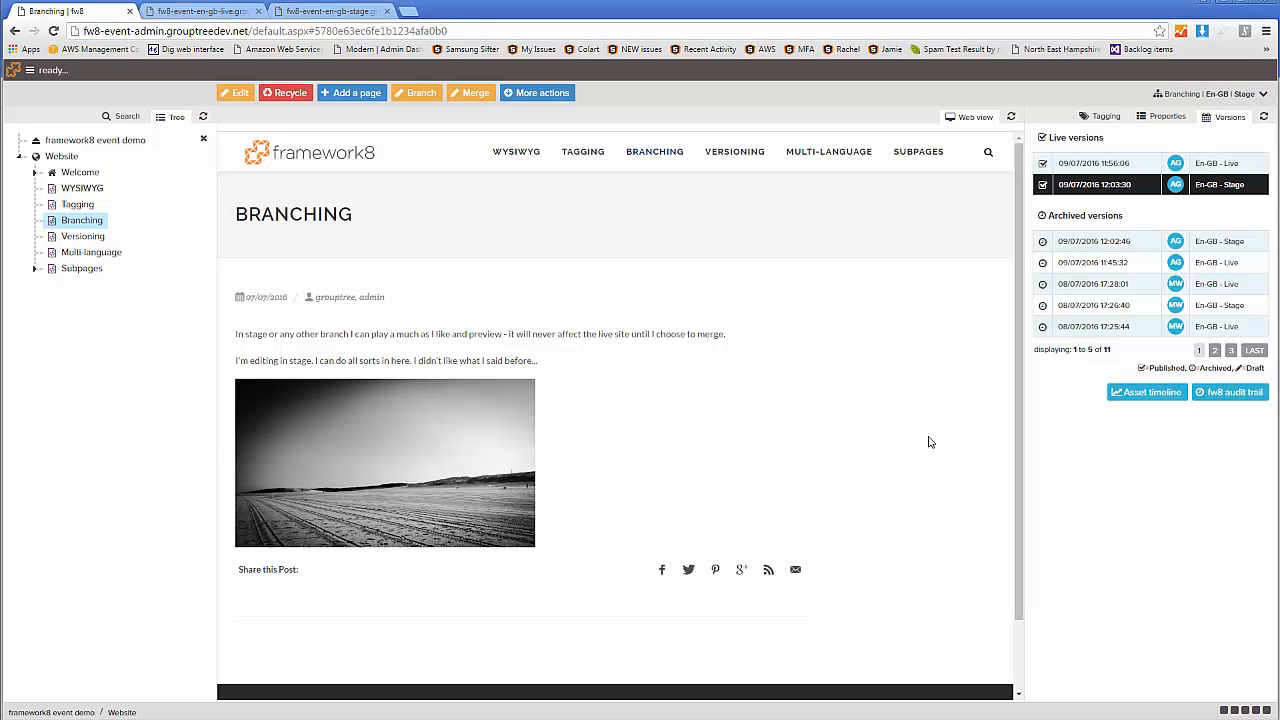
# Review the Branching page's asset timeline for its branch, draft and publish events, and close it
pyautogui.click(1150, 395)
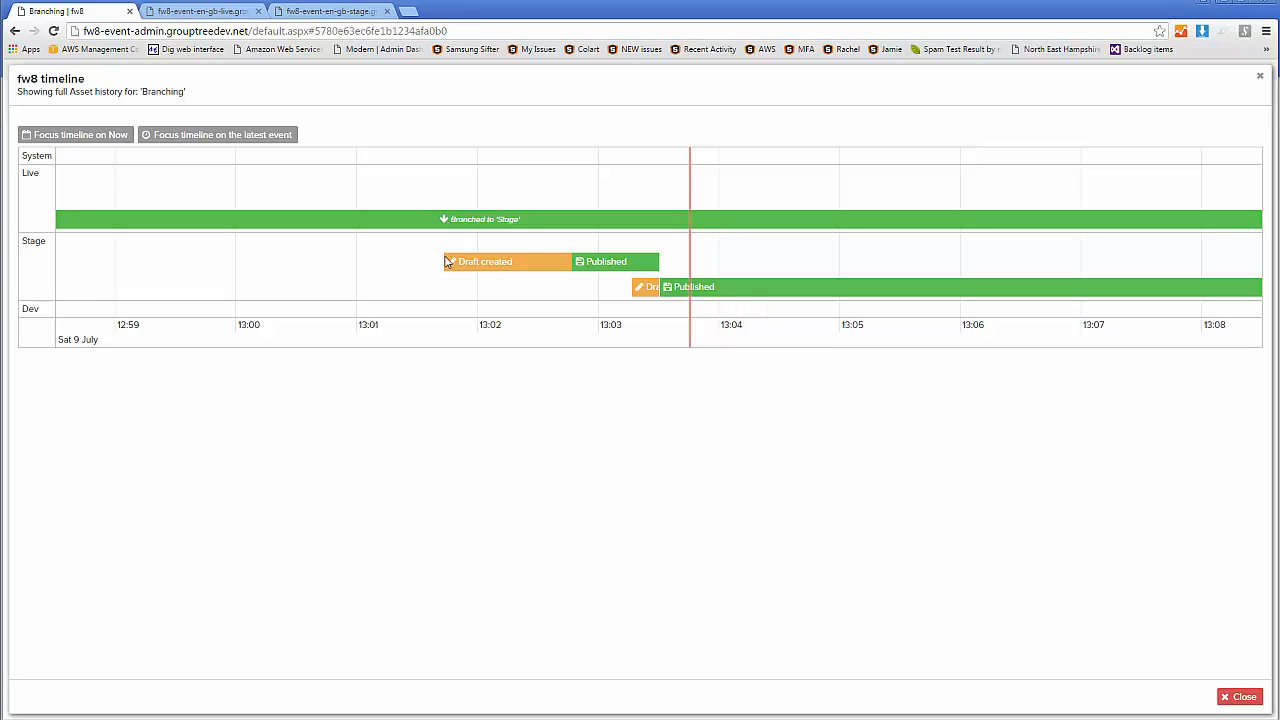
pyautogui.moveTo(605, 261)
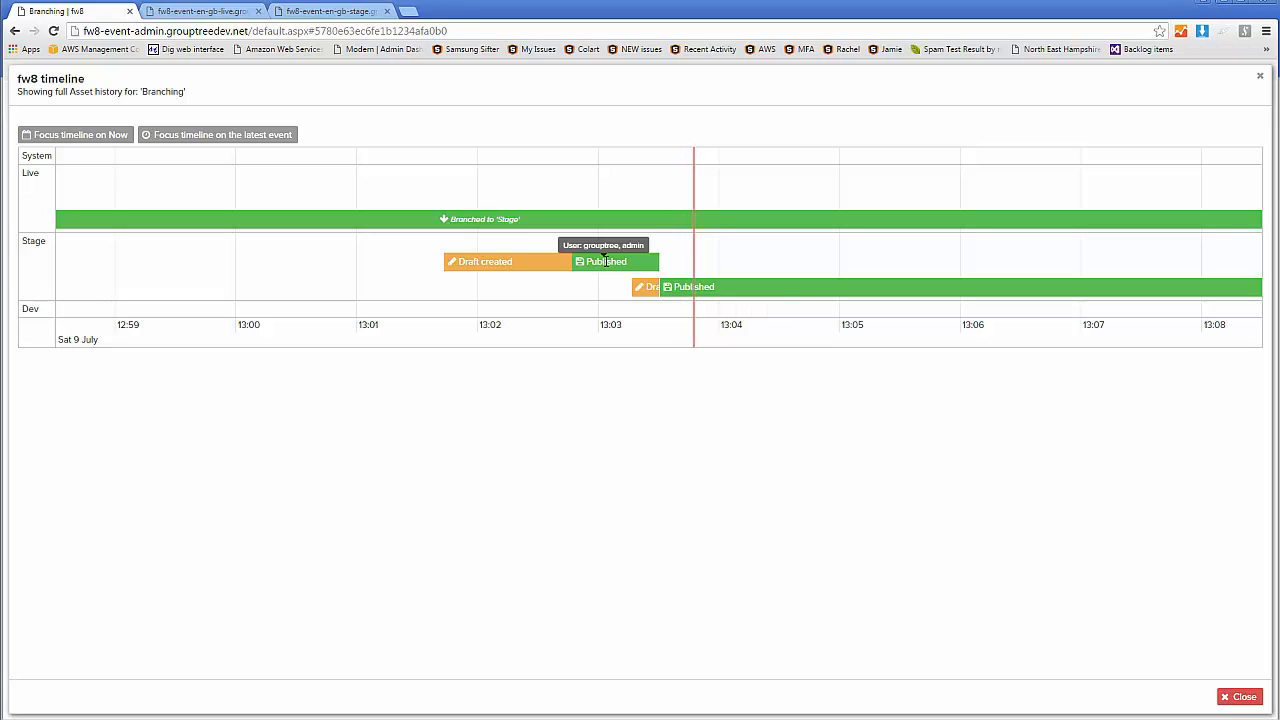
pyautogui.moveTo(628, 290)
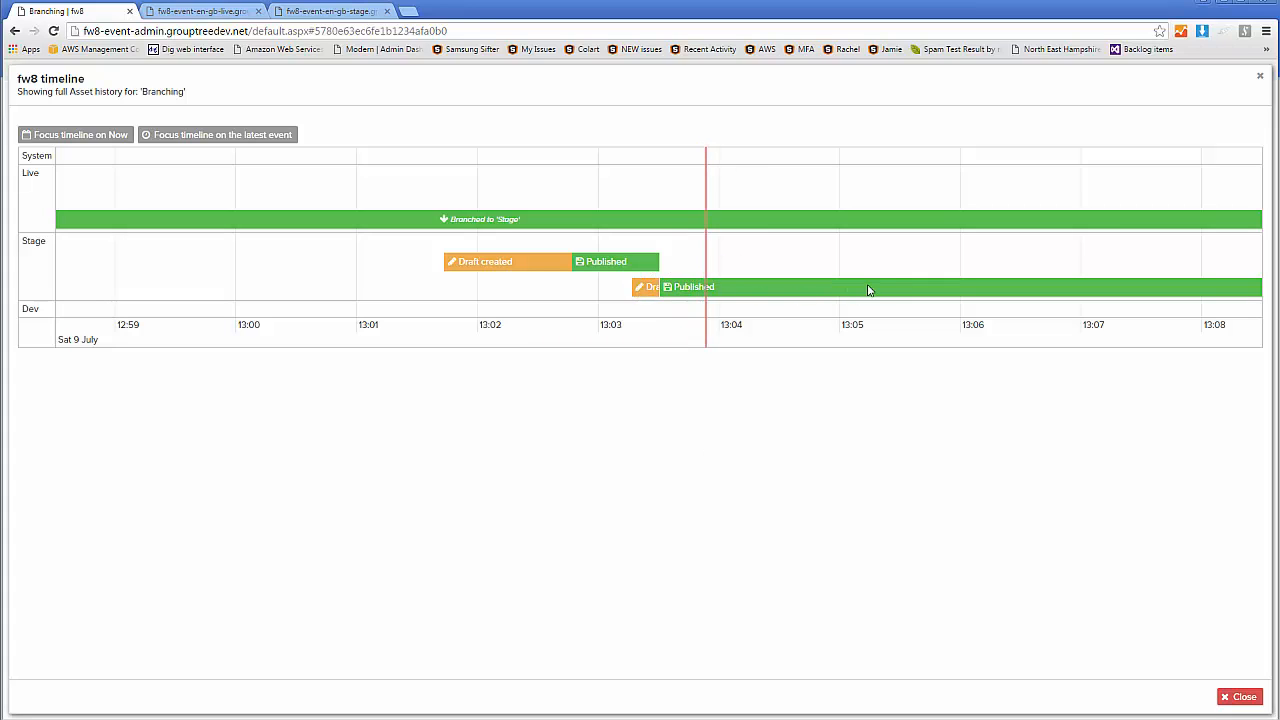
pyautogui.click(1260, 77)
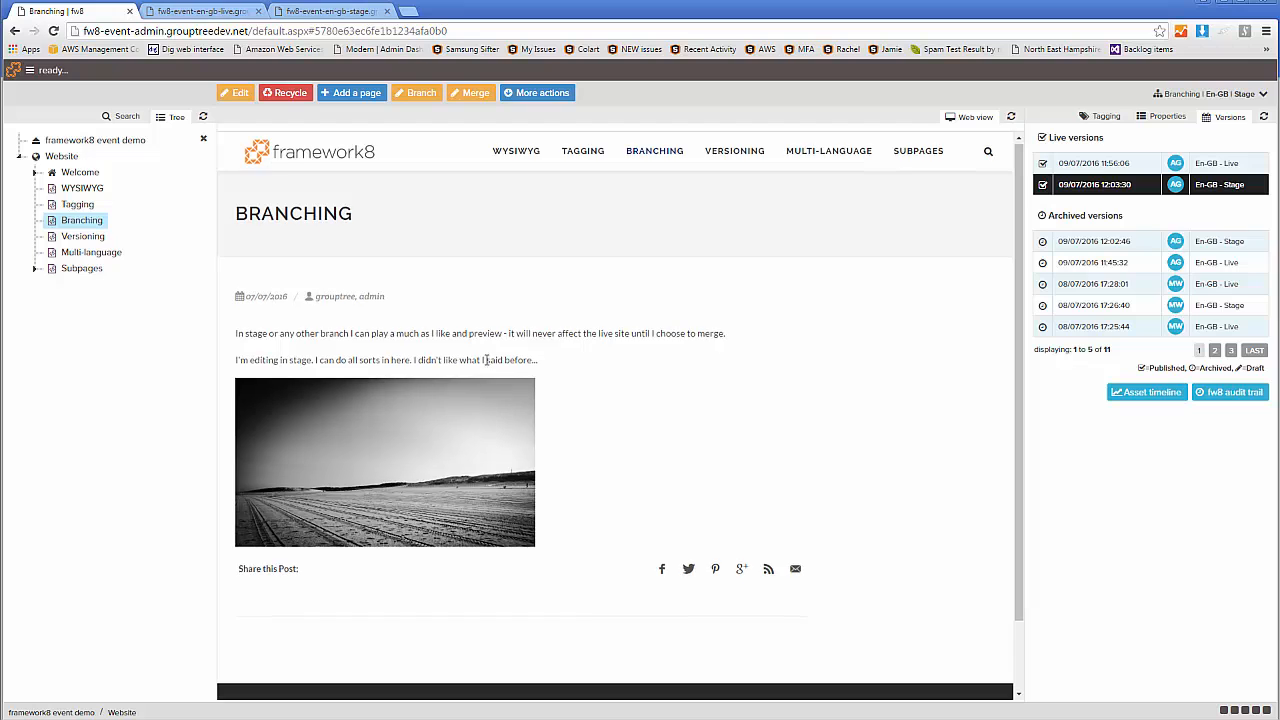
# Merge the Branching page from Stage into the en-GB Live branch, removing it from the origin branch, and dismiss the notifications
pyautogui.scroll(-1, 500, 360)
pyautogui.scroll(1, 472, 337)
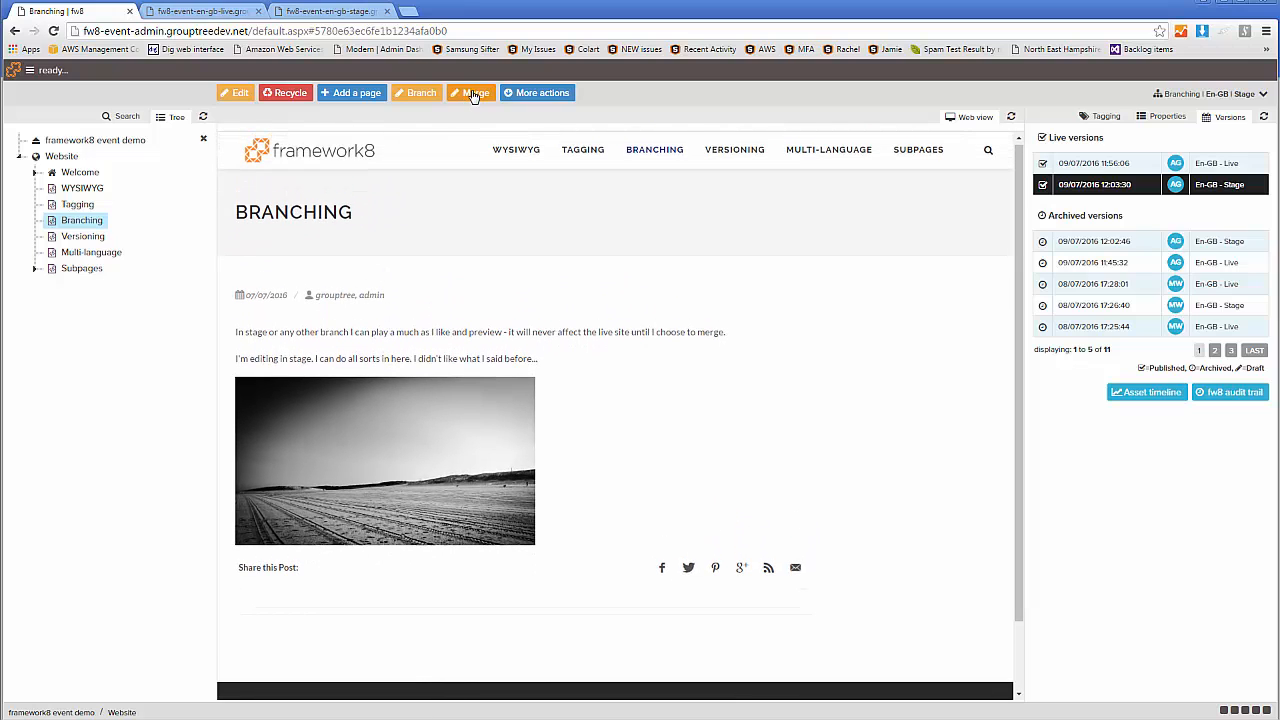
pyautogui.click(474, 93)
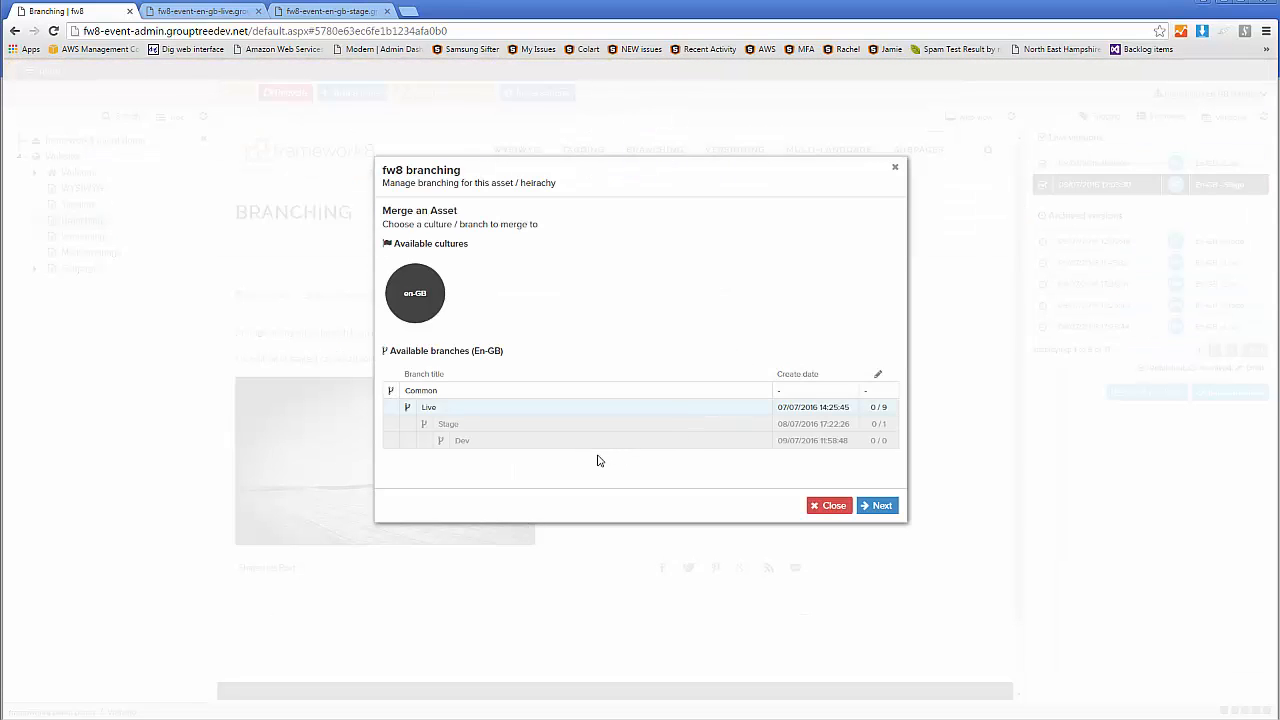
pyautogui.click(440, 411)
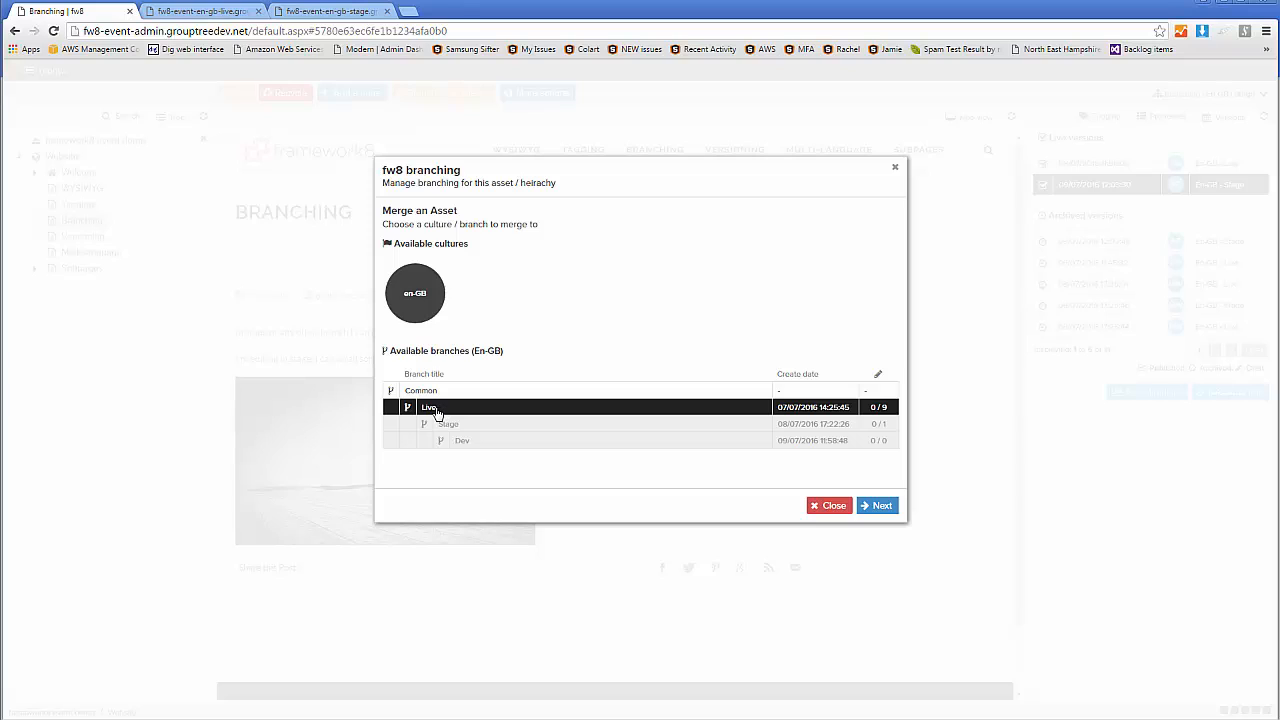
pyautogui.click(878, 510)
pyautogui.click(390, 256)
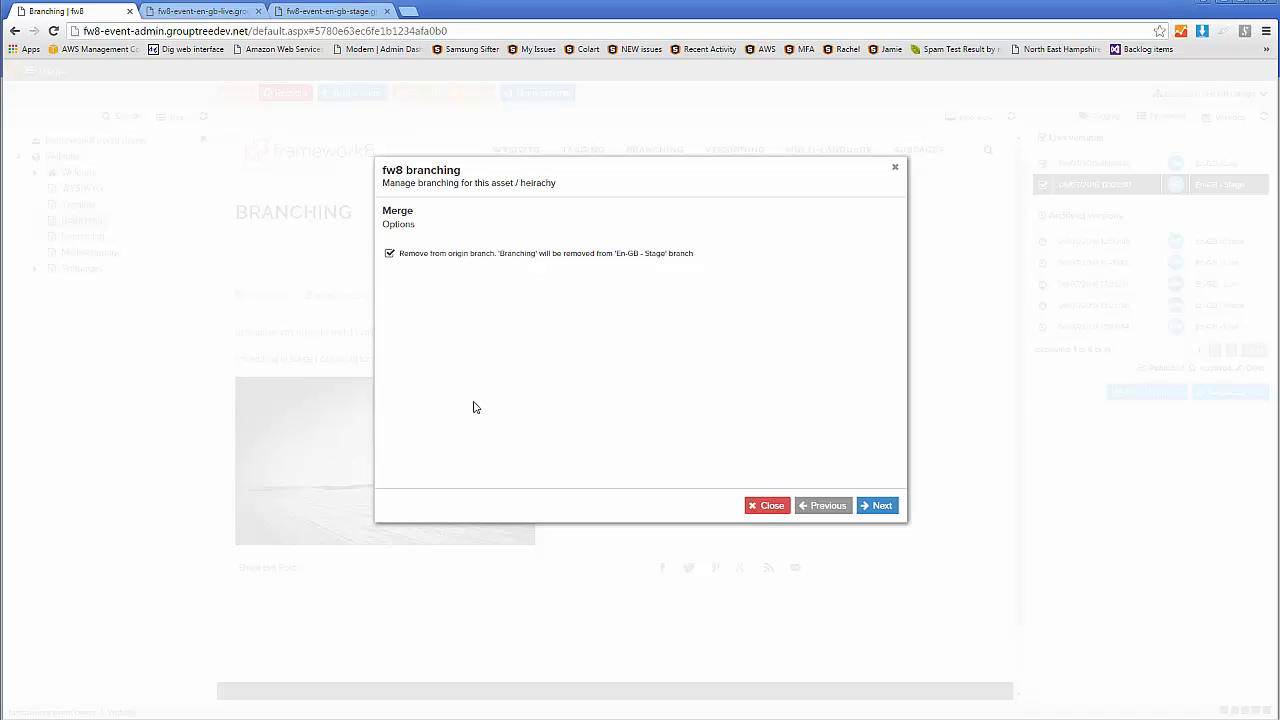
pyautogui.click(878, 505)
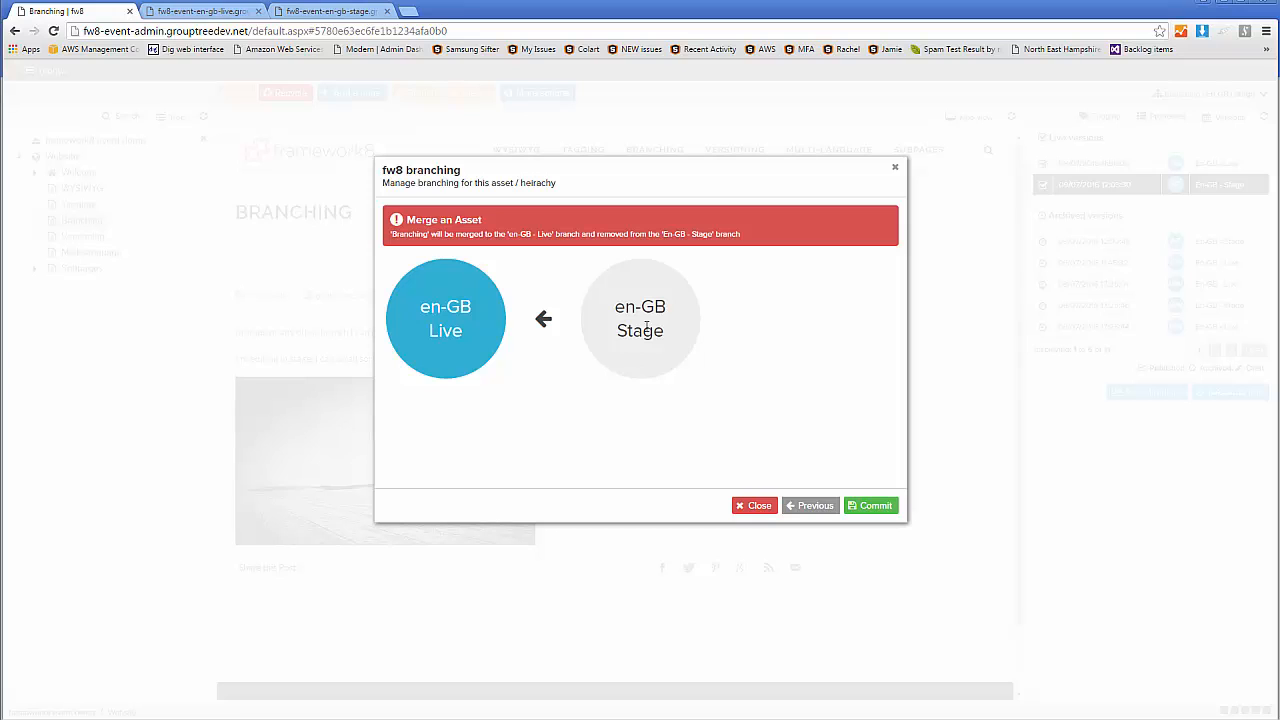
pyautogui.click(876, 506)
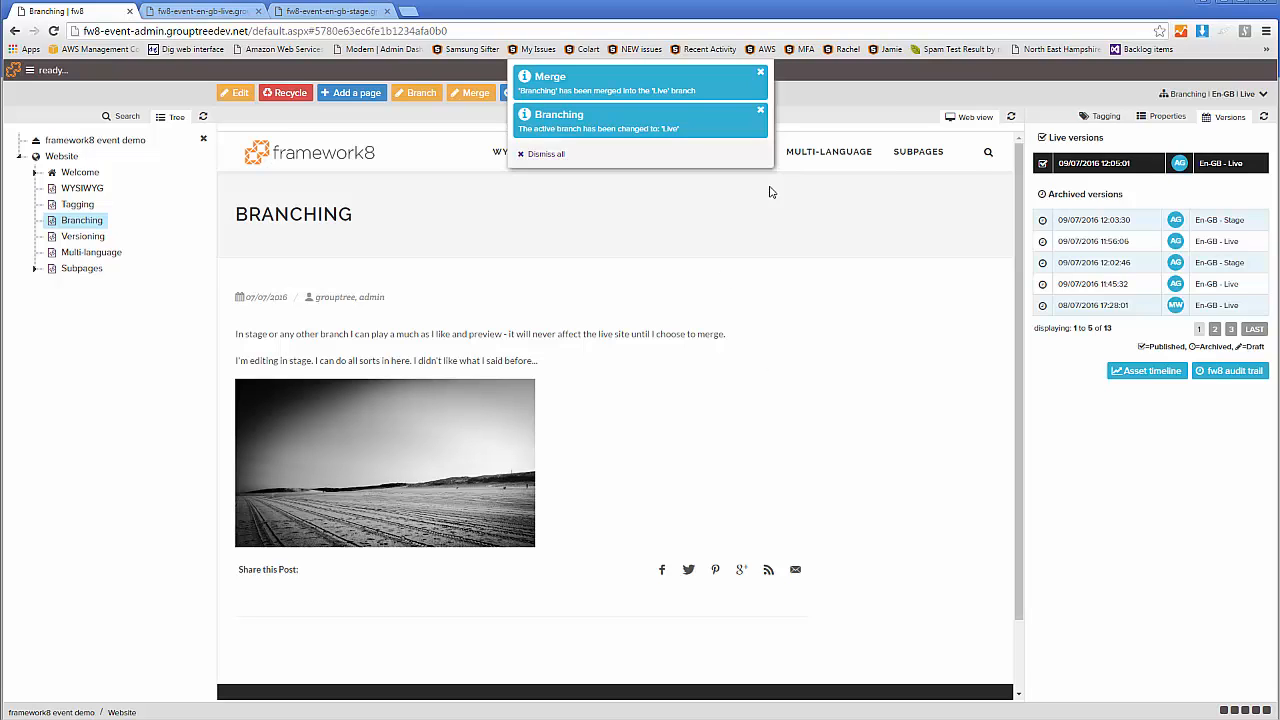
pyautogui.click(548, 157)
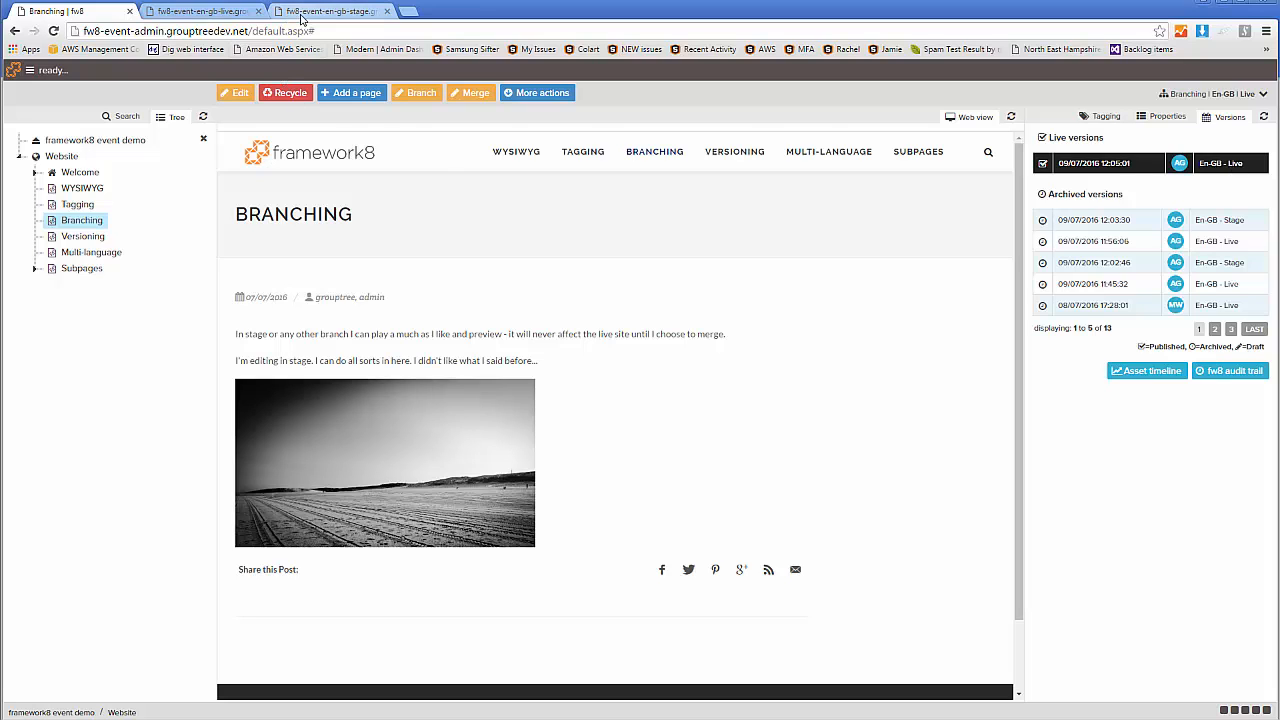
# Check the merged Branching page on the live and stage sites, and return to the admin site with the stage site closed
pyautogui.click(197, 12)
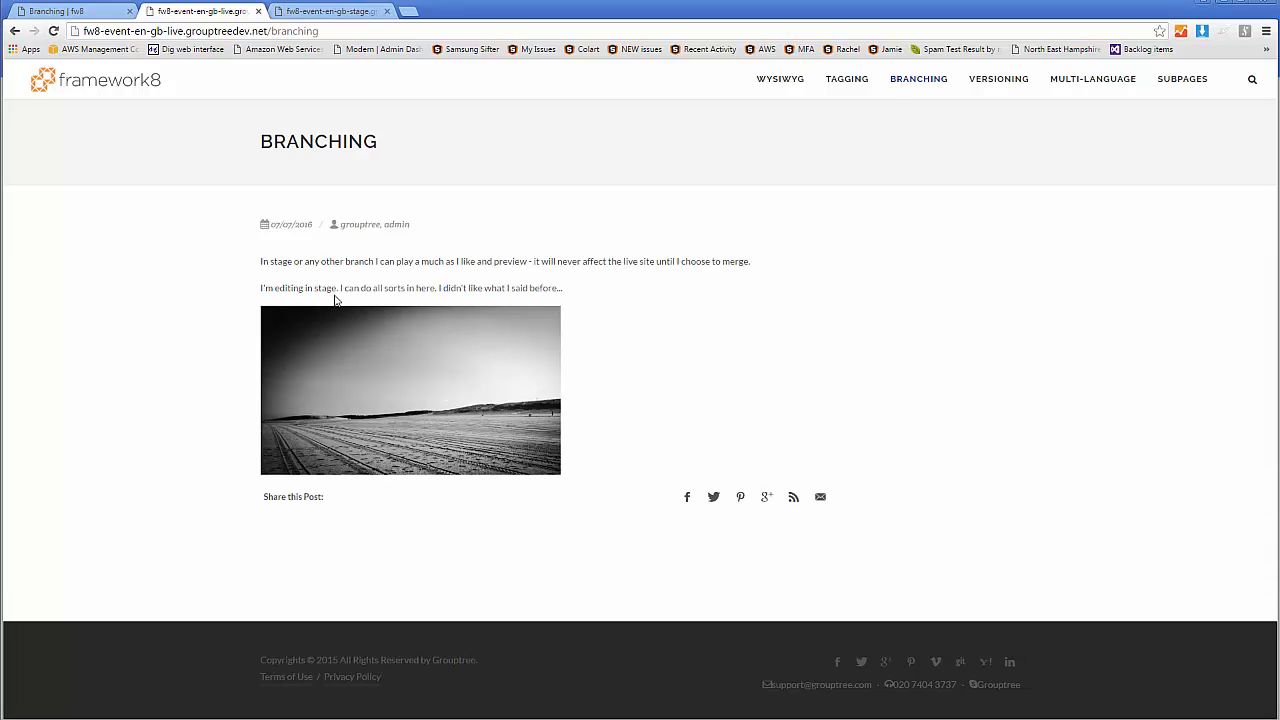
pyautogui.click(340, 14)
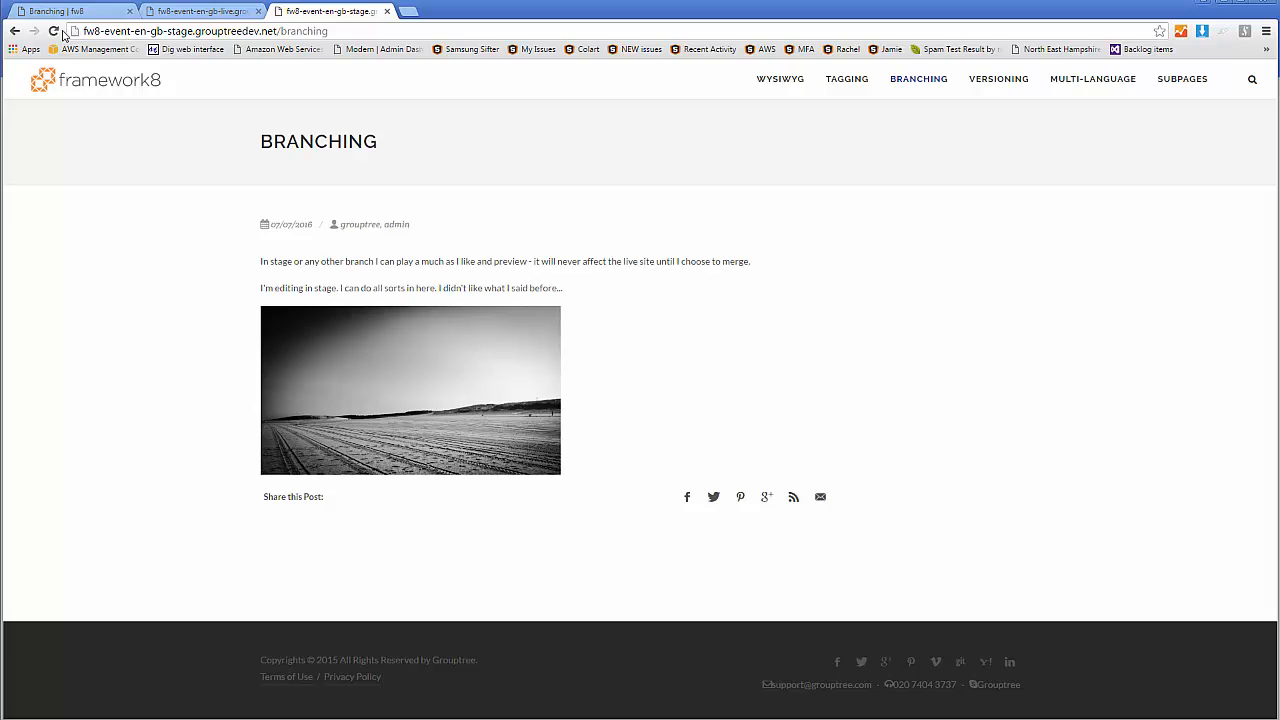
pyautogui.click(53, 31)
pyautogui.click(387, 11)
pyautogui.click(60, 11)
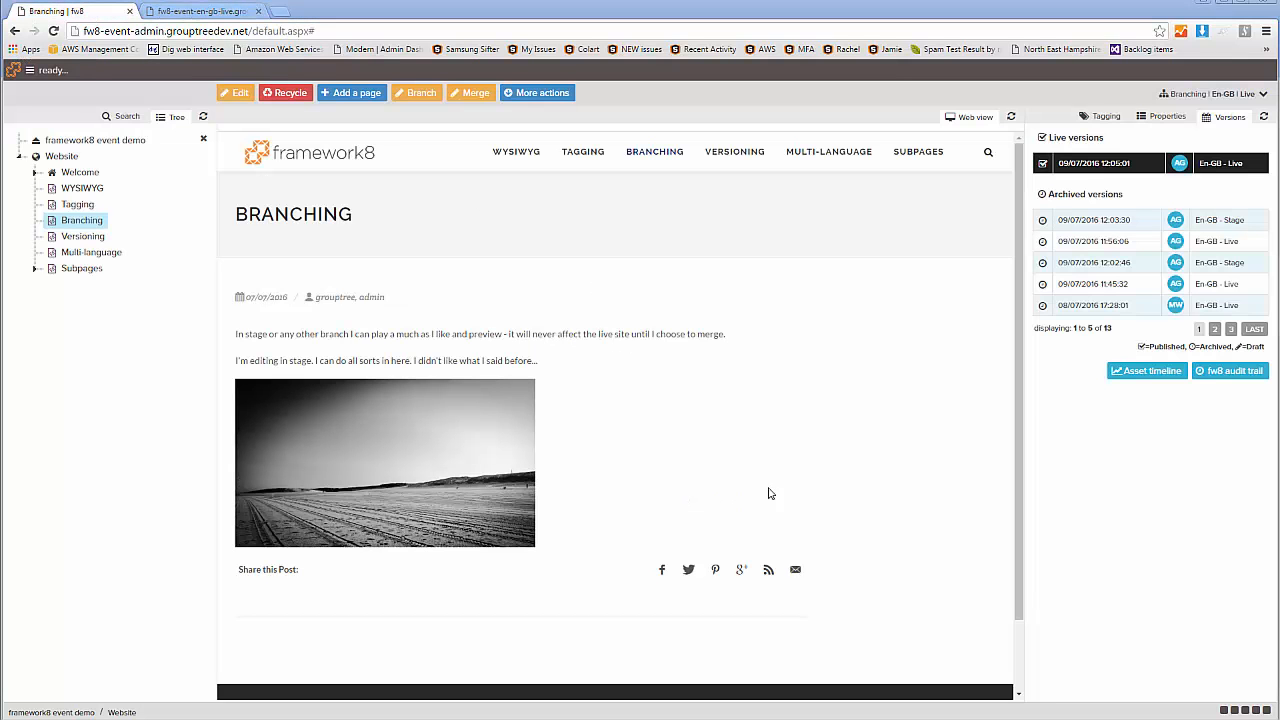